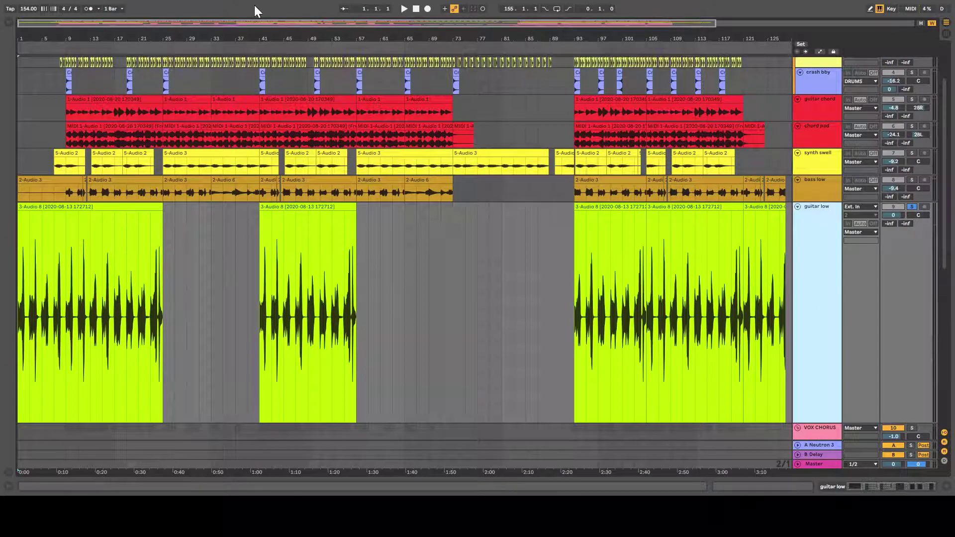
- Play the soloed guitar low track from the start of the arrangement with its effects off, then stop playback
{"action": "left_click", "coordinate": [404, 9]}
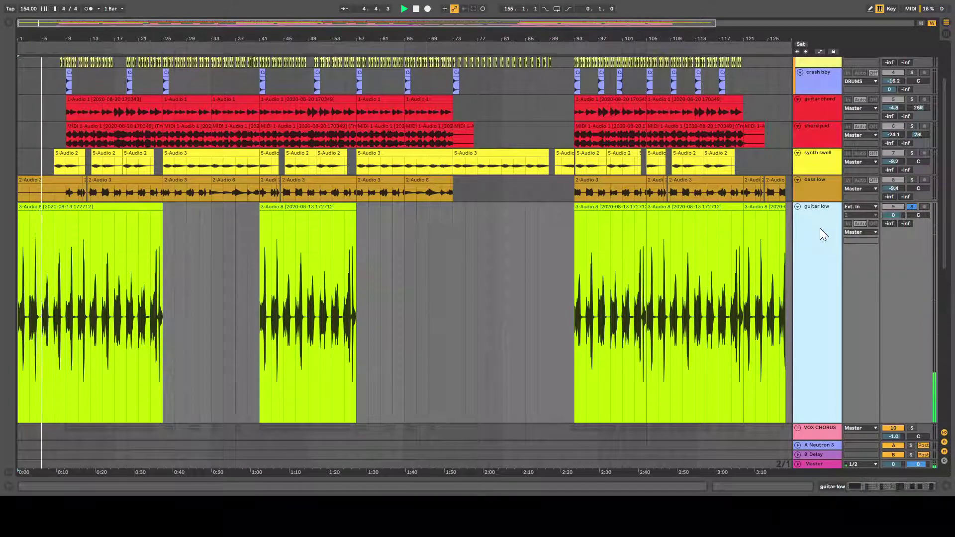
{"action": "scroll", "coordinate": [819, 229], "scroll_direction": "down", "scroll_amount": 3}
{"action": "scroll", "coordinate": [823, 228], "scroll_direction": "down", "scroll_amount": 1}
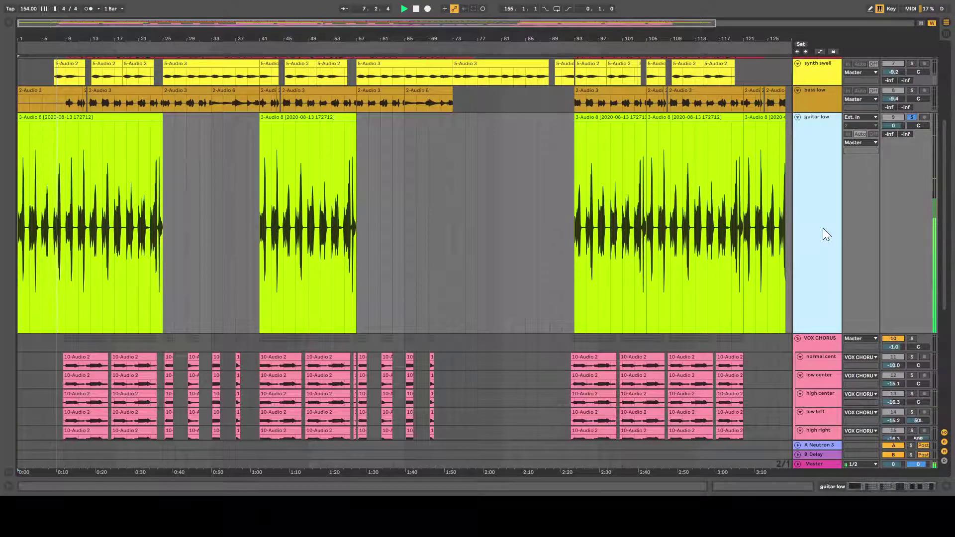
{"action": "key", "text": "space"}
- Switch on the guitar low track's audio effect rack and review its devices from EQ Eight to Compressor
{"action": "double_click", "coordinate": [822, 228]}
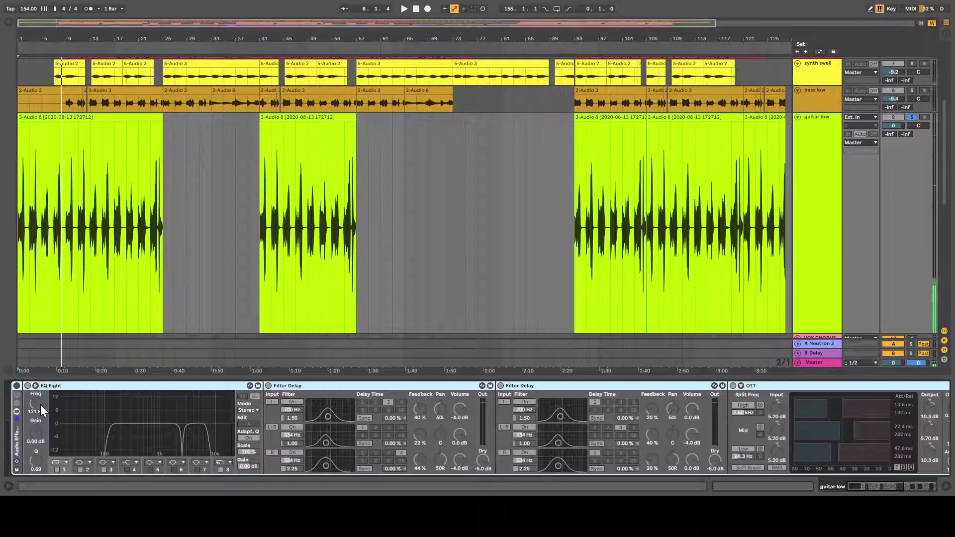
{"action": "left_click", "coordinate": [17, 385]}
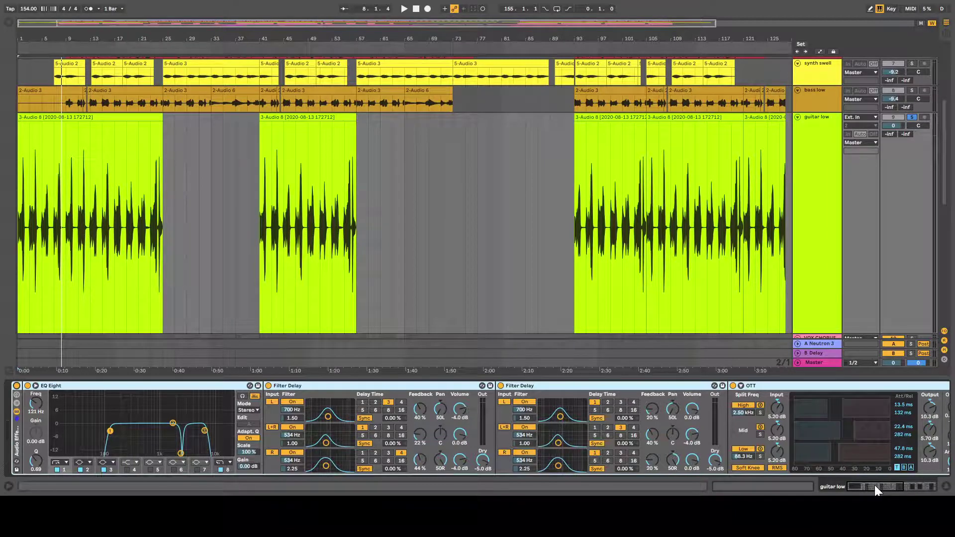
{"action": "left_click_drag", "start_coordinate": [875, 485], "coordinate": [891, 480]}
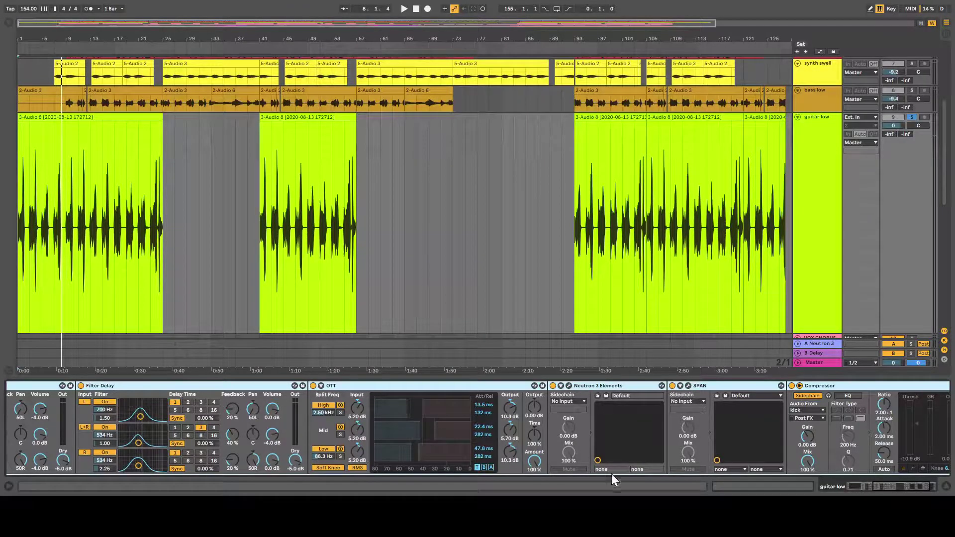
{"action": "left_click_drag", "start_coordinate": [885, 488], "coordinate": [894, 484]}
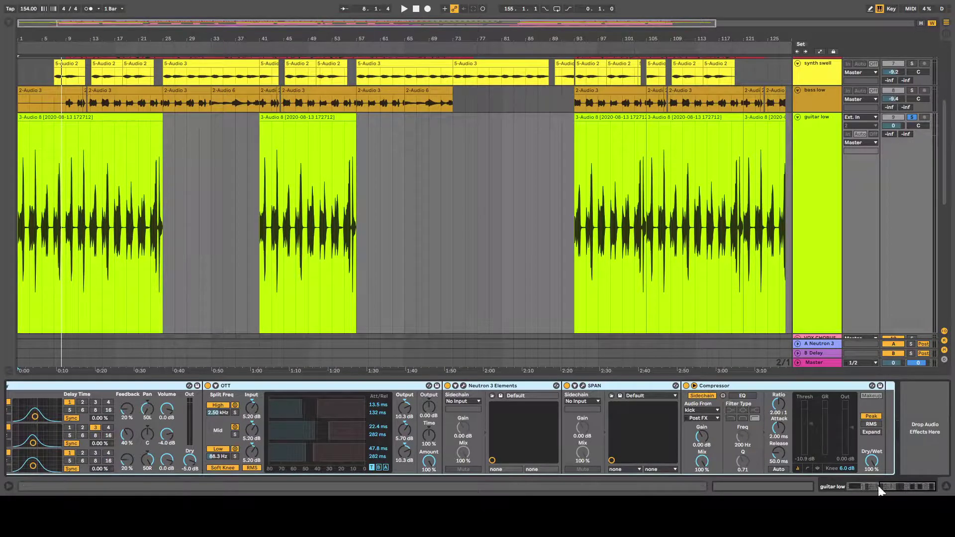
{"action": "left_click_drag", "start_coordinate": [895, 485], "coordinate": [864, 485]}
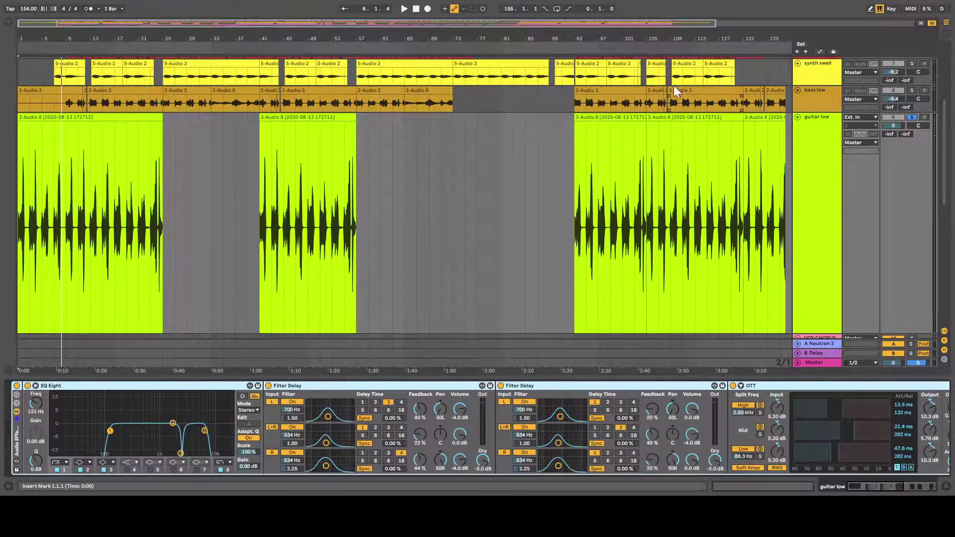
- Play the soloed guitar low track from the start with its effect rack on and hide the device chain
{"action": "left_click", "coordinate": [415, 10]}
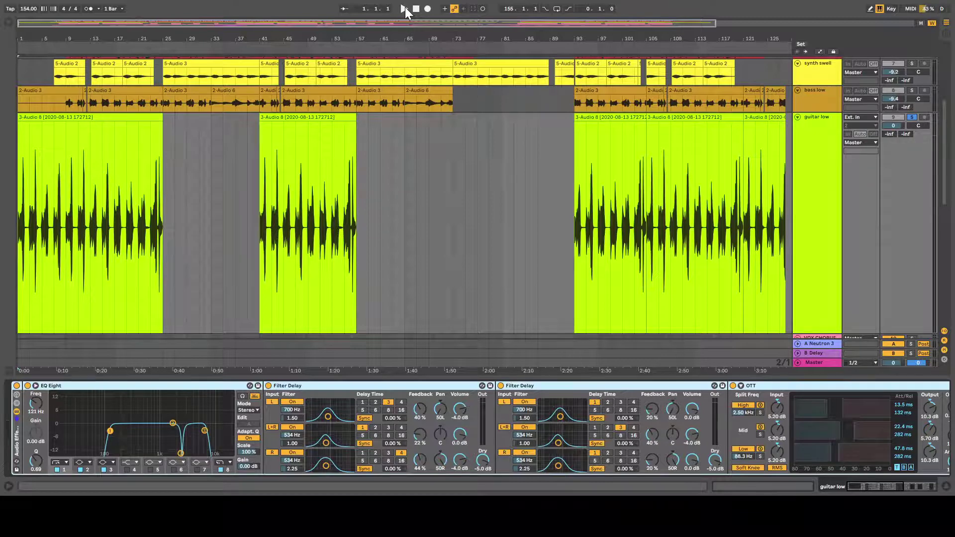
{"action": "left_click", "coordinate": [404, 8]}
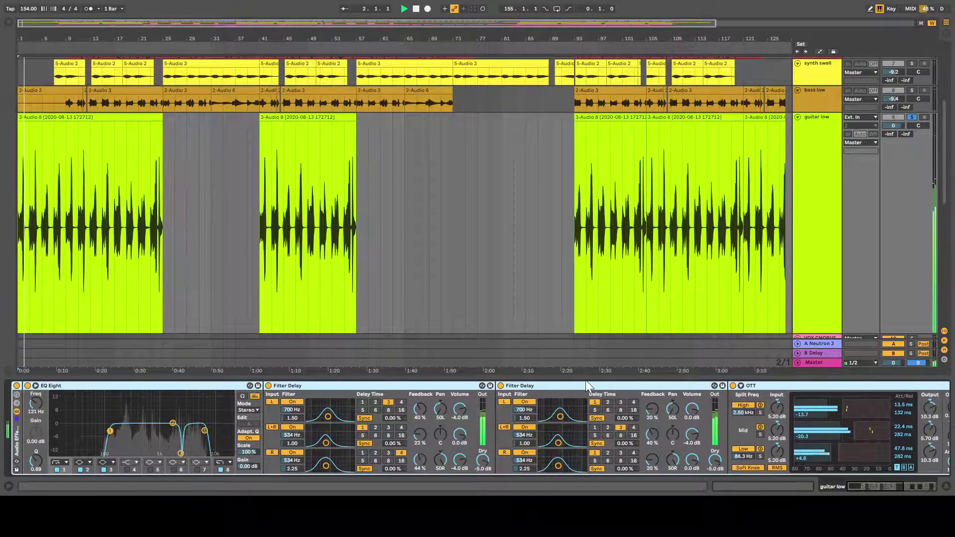
{"action": "left_click_drag", "start_coordinate": [586, 380], "coordinate": [597, 486]}
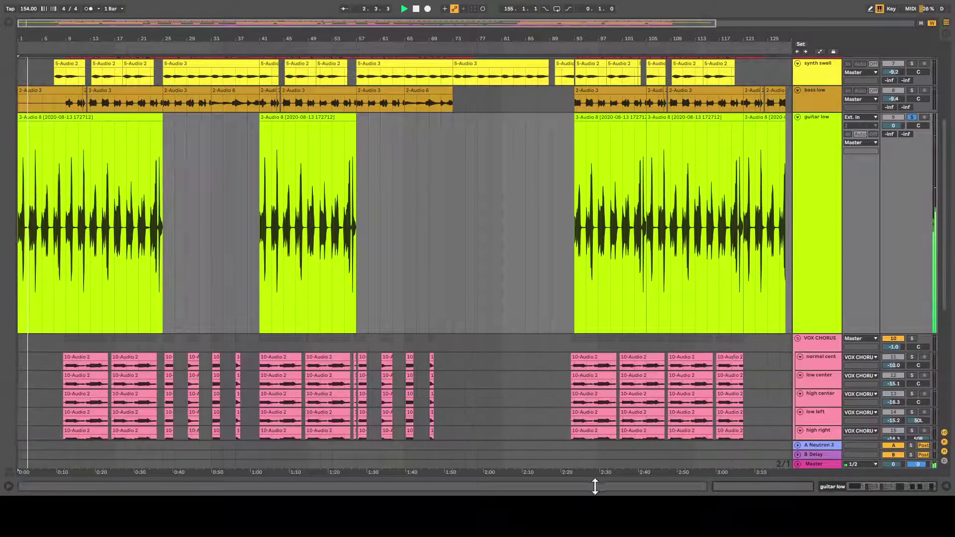
- Turn off solo on the guitar low track and reduce its height in the arrangement
{"action": "left_click", "coordinate": [909, 118]}
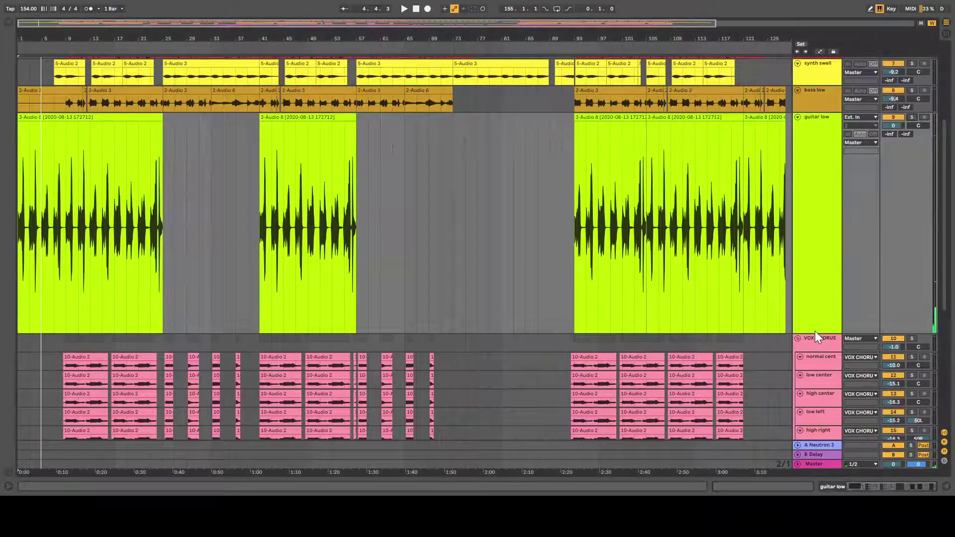
{"action": "left_click_drag", "start_coordinate": [817, 334], "coordinate": [833, 148]}
- Solo the drum loop track and listen to it from bar 9
{"action": "scroll", "coordinate": [831, 127], "scroll_direction": "up", "scroll_amount": 2}
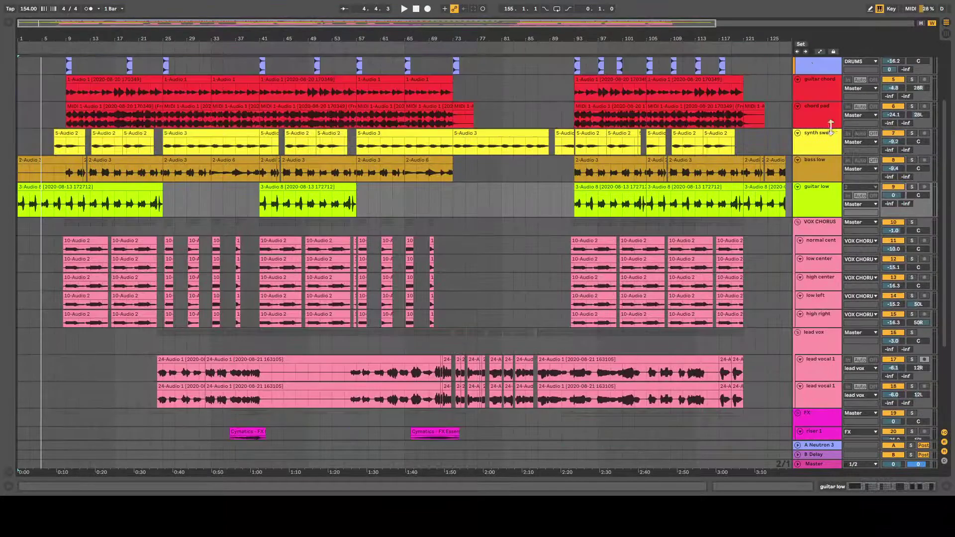
{"action": "scroll", "coordinate": [831, 125], "scroll_direction": "up", "scroll_amount": 3}
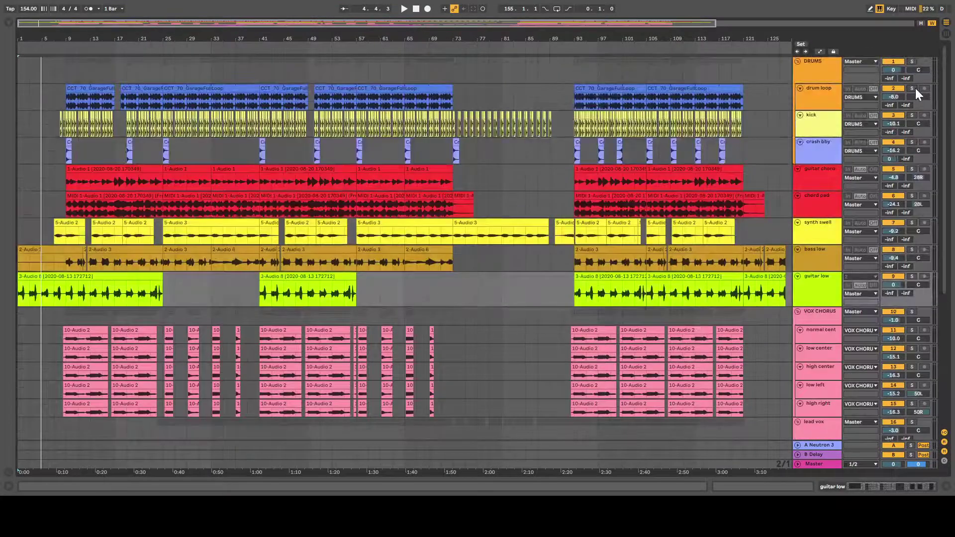
{"action": "left_click", "coordinate": [912, 88]}
{"action": "left_click", "coordinate": [69, 50]}
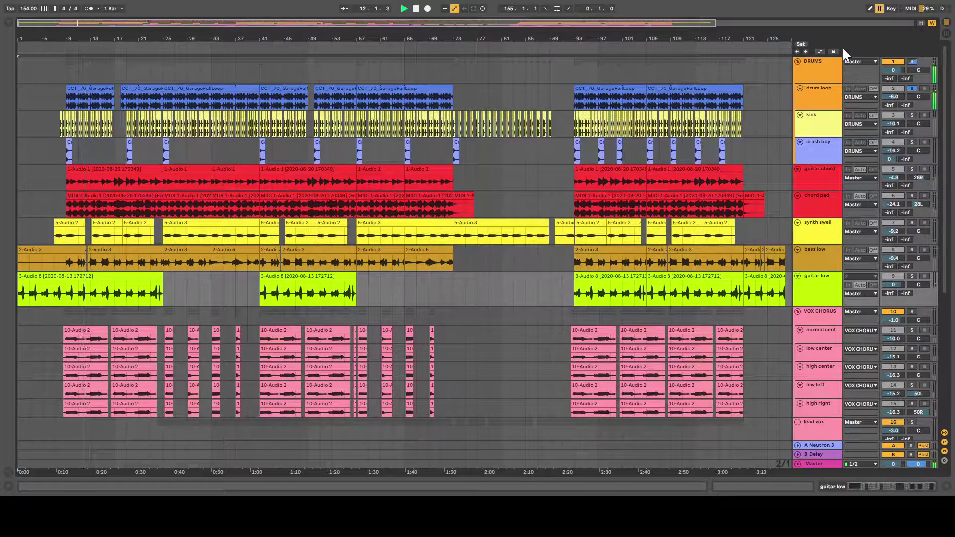
{"action": "key", "text": "space"}
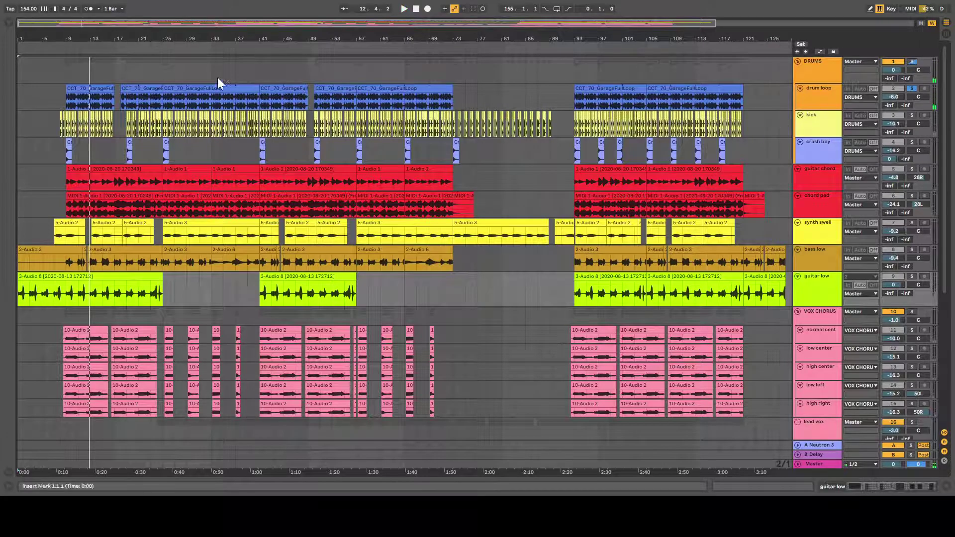
- Check the drum loop track's device chain and hide it again
{"action": "left_click", "coordinate": [817, 91]}
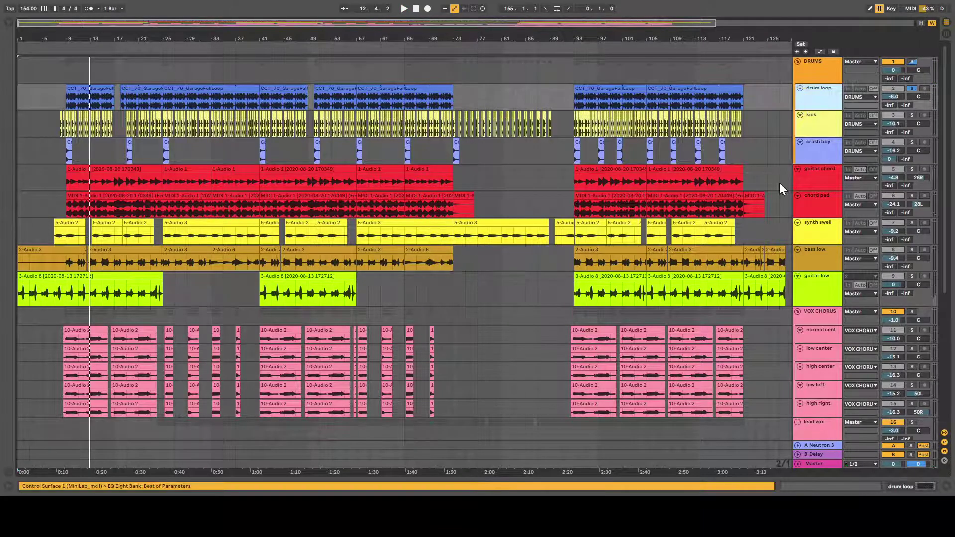
{"action": "double_click", "coordinate": [825, 106]}
{"action": "left_click_drag", "start_coordinate": [442, 380], "coordinate": [447, 423]}
- Add the kick track to the solo and play both drum tracks from bar 8
{"action": "left_click", "coordinate": [825, 114]}
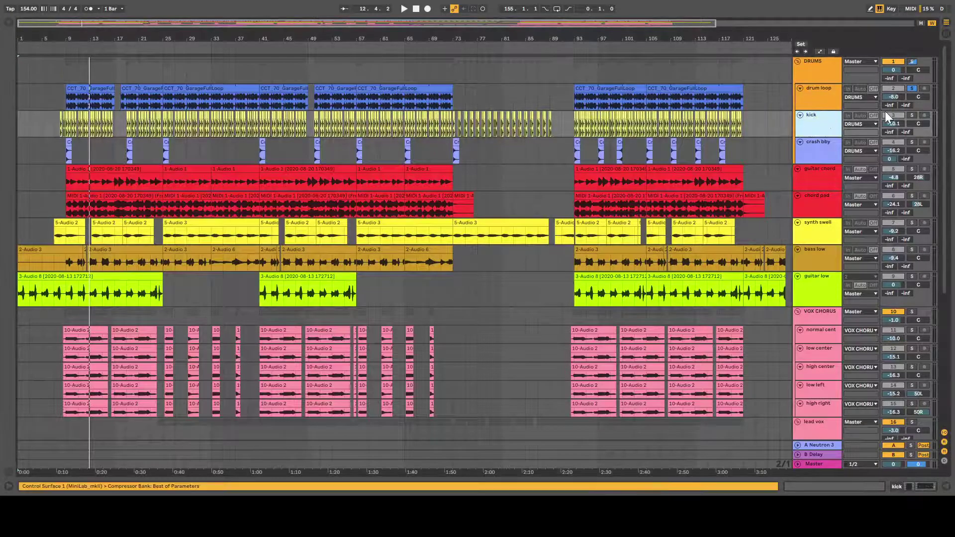
{"action": "left_click", "coordinate": [912, 115]}
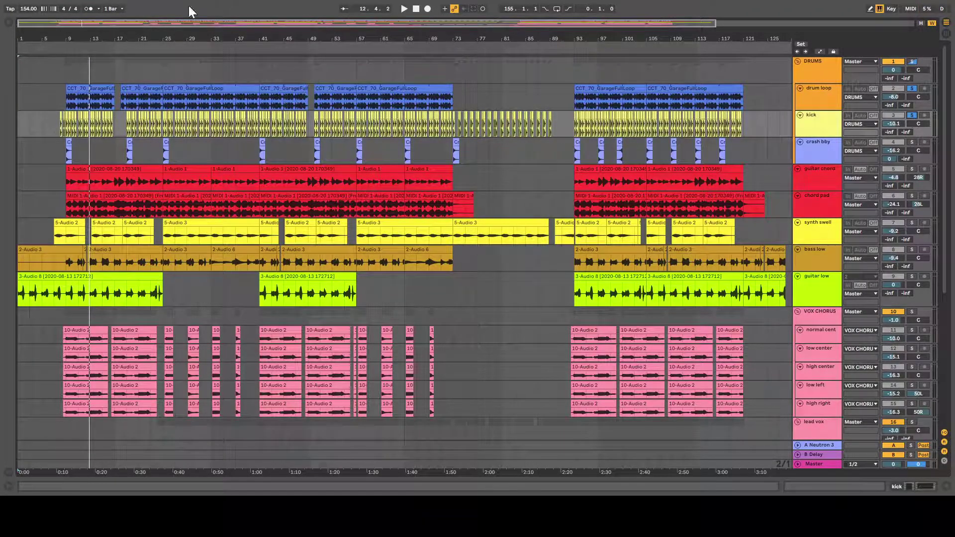
{"action": "left_click", "coordinate": [62, 47]}
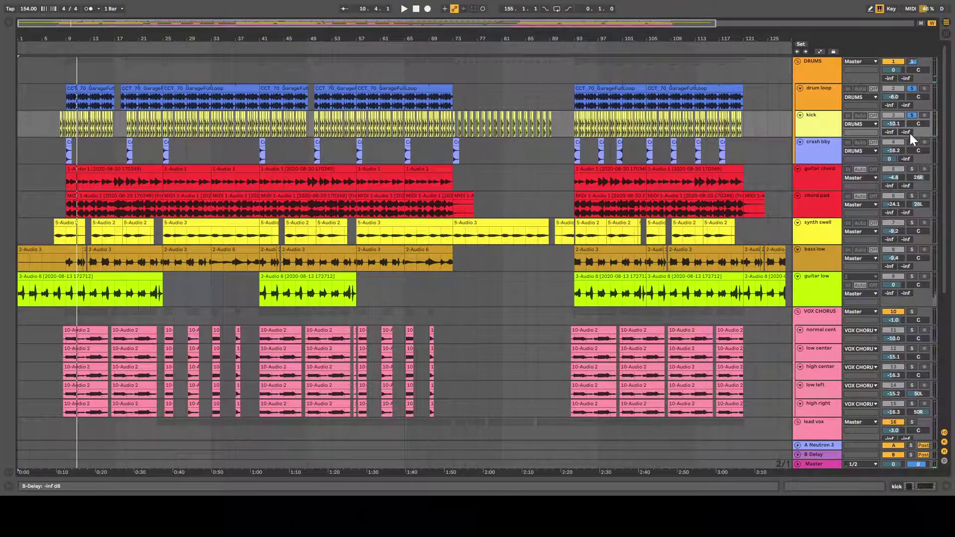
- Solo the whole DRUMS group and play the arrangement from bar 8
{"action": "left_click", "coordinate": [912, 61]}
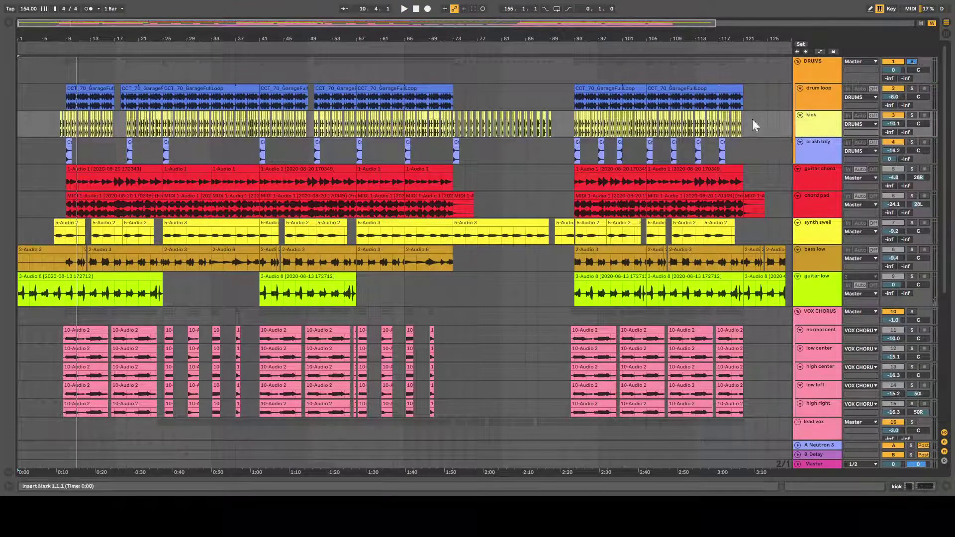
{"action": "left_click", "coordinate": [62, 50]}
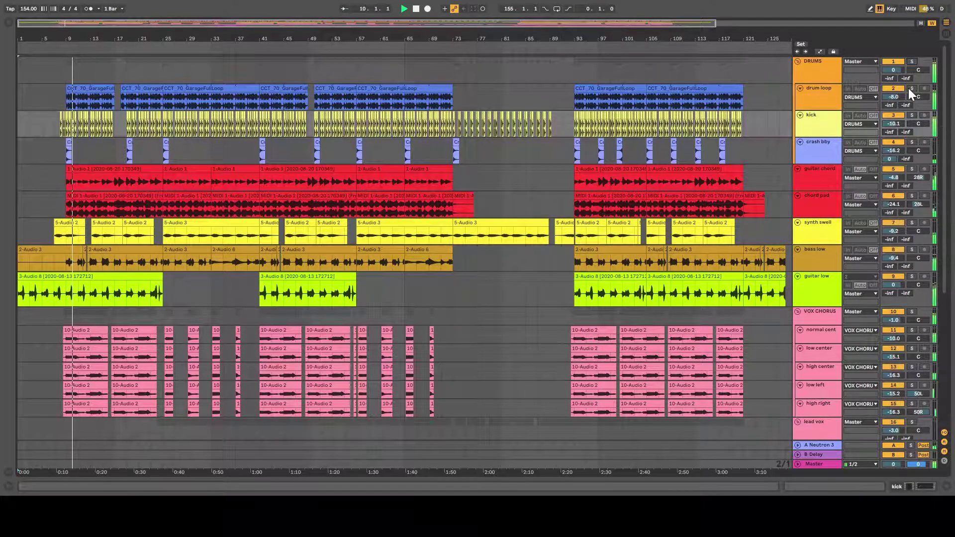
- Solo the guitar chord track, show its device chain and play it from bar 9 with its effects off
{"action": "scroll", "coordinate": [803, 206], "scroll_direction": "down", "scroll_amount": 2}
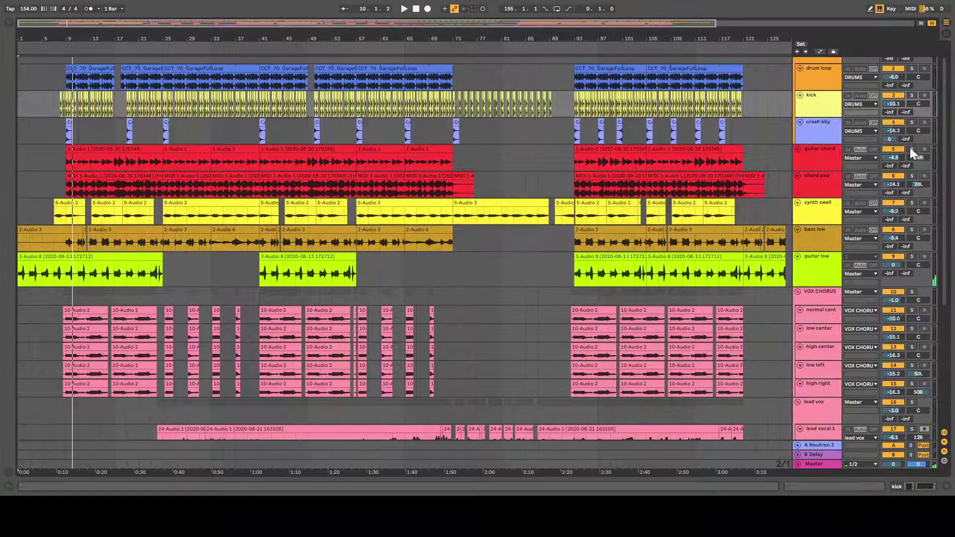
{"action": "left_click", "coordinate": [911, 150]}
{"action": "left_click", "coordinate": [810, 161]}
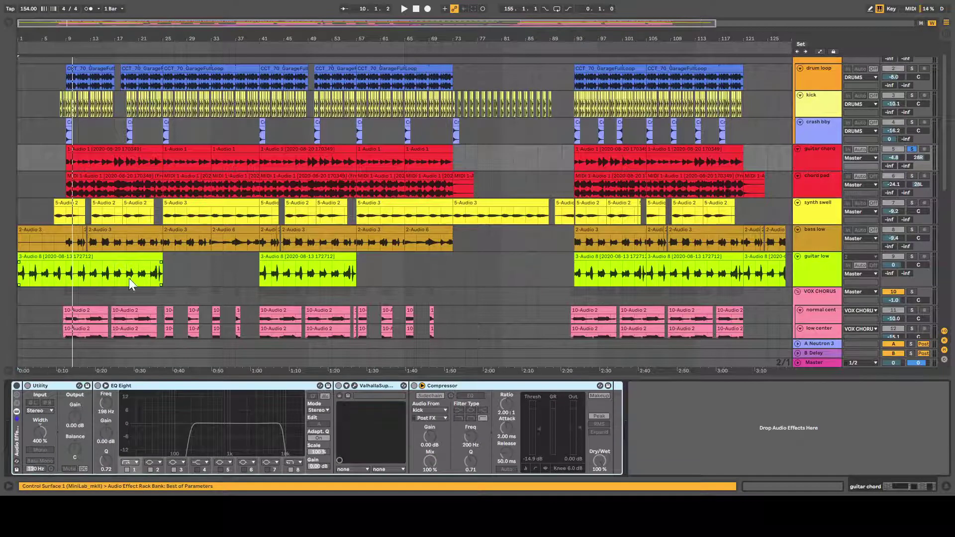
{"action": "left_click", "coordinate": [65, 44]}
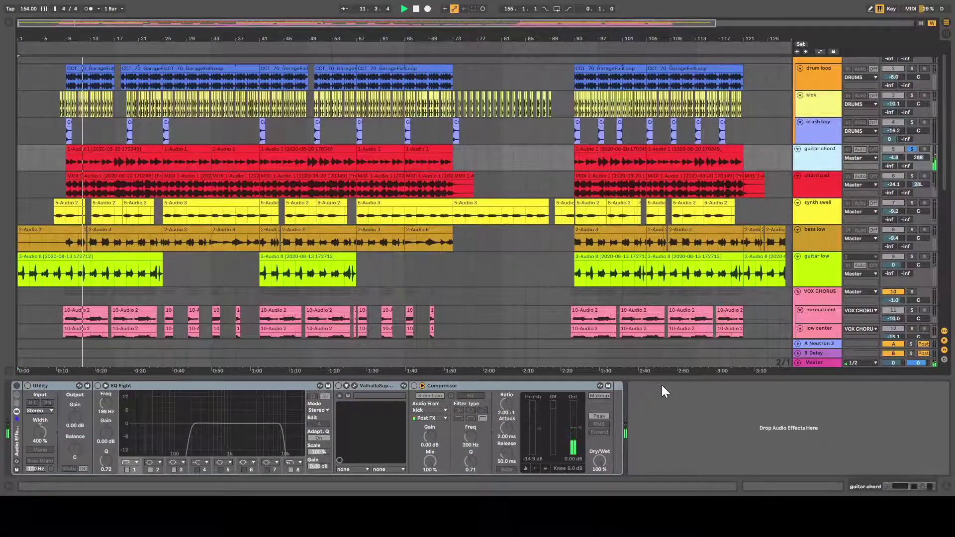
- Switch on the guitar chord track's effect rack, replay the track from bar 9 and hide the device chain
{"action": "left_click", "coordinate": [17, 386]}
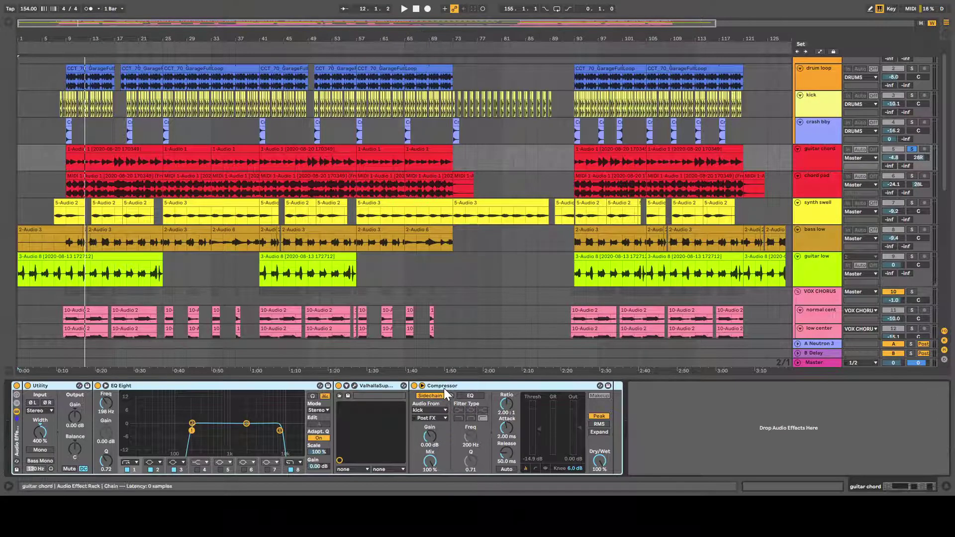
{"action": "left_click", "coordinate": [64, 48]}
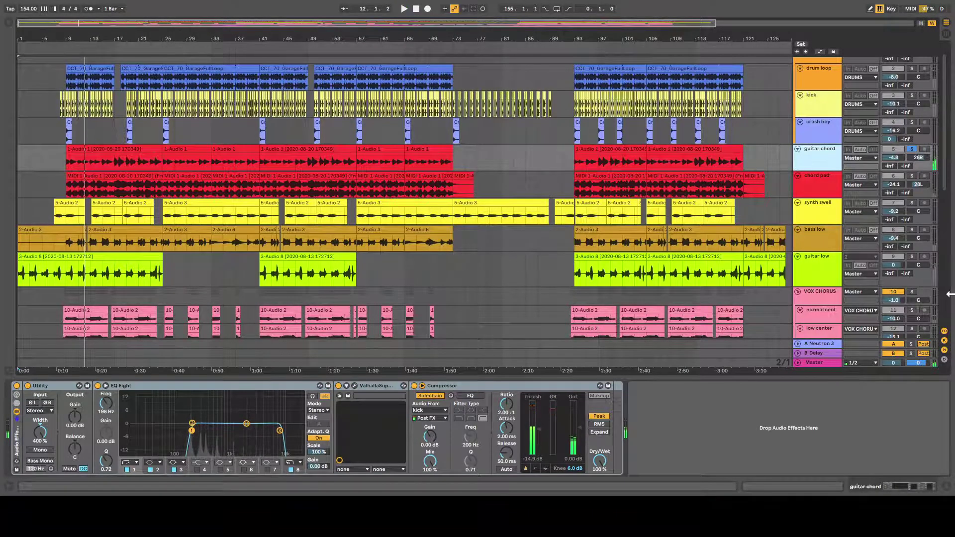
{"action": "left_click_drag", "start_coordinate": [795, 378], "coordinate": [799, 425]}
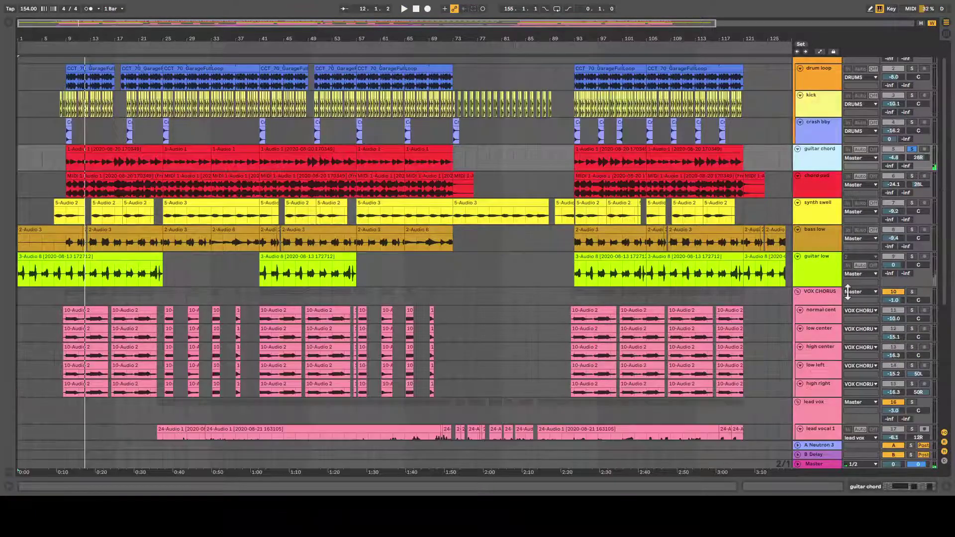
- Play the chord pad track soloed from bar 9 while checking its device chain
{"action": "left_click", "coordinate": [912, 176]}
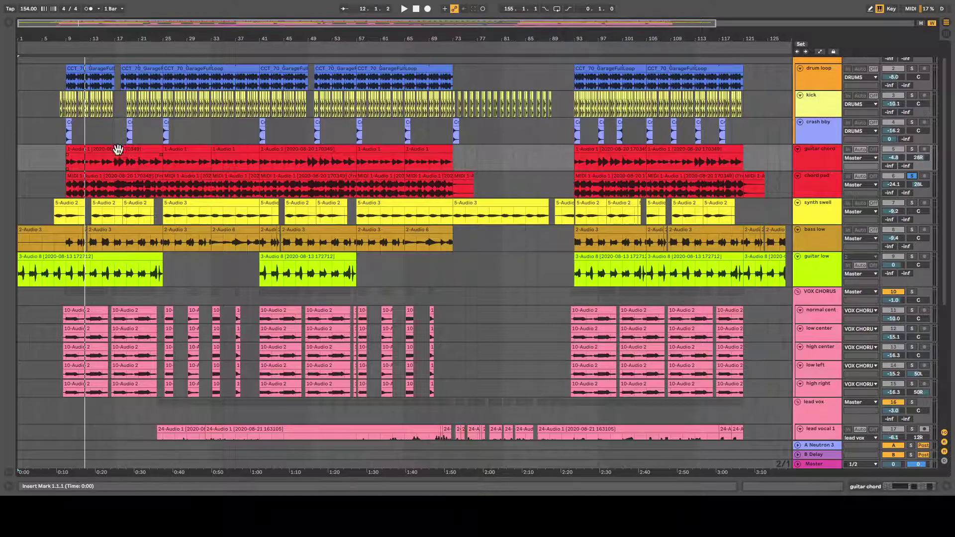
{"action": "left_click", "coordinate": [66, 49]}
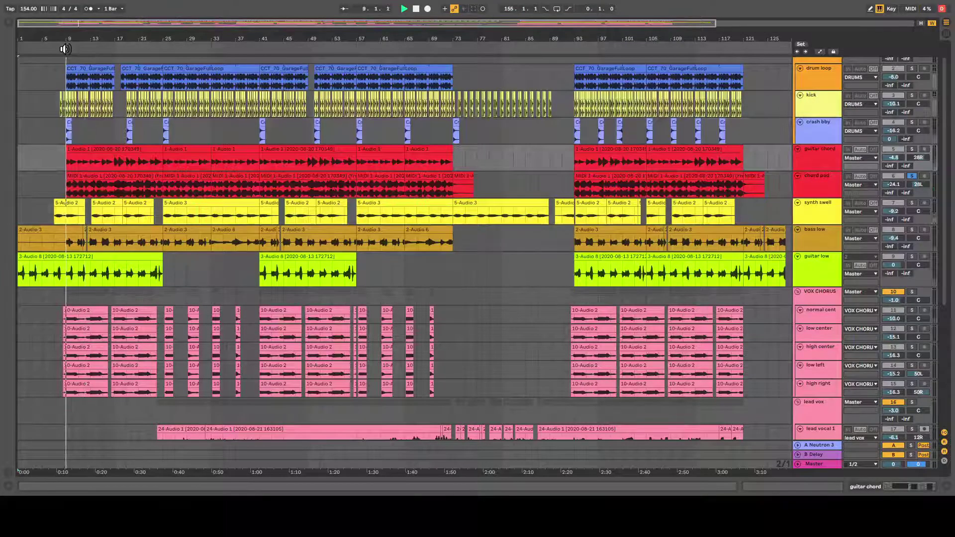
{"action": "double_click", "coordinate": [834, 187]}
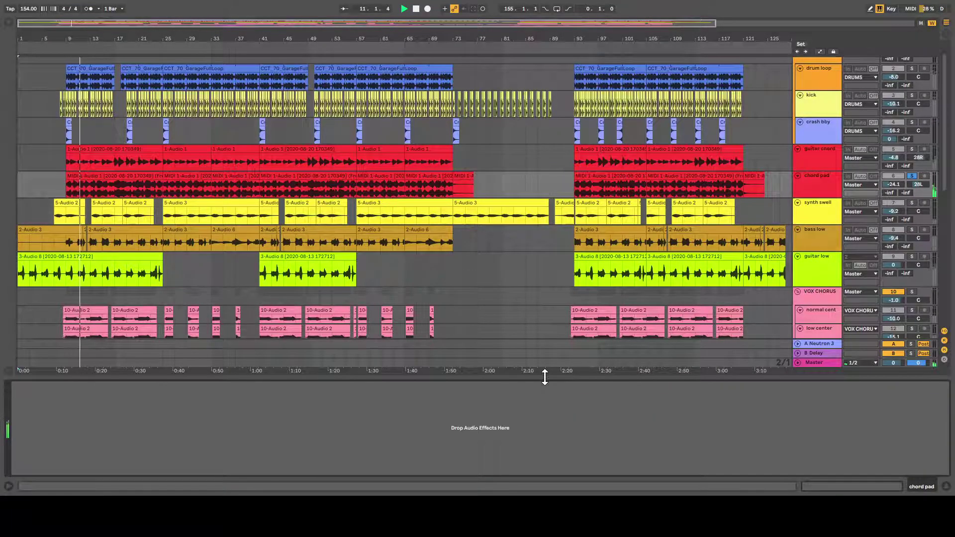
{"action": "left_click_drag", "start_coordinate": [545, 377], "coordinate": [663, 413]}
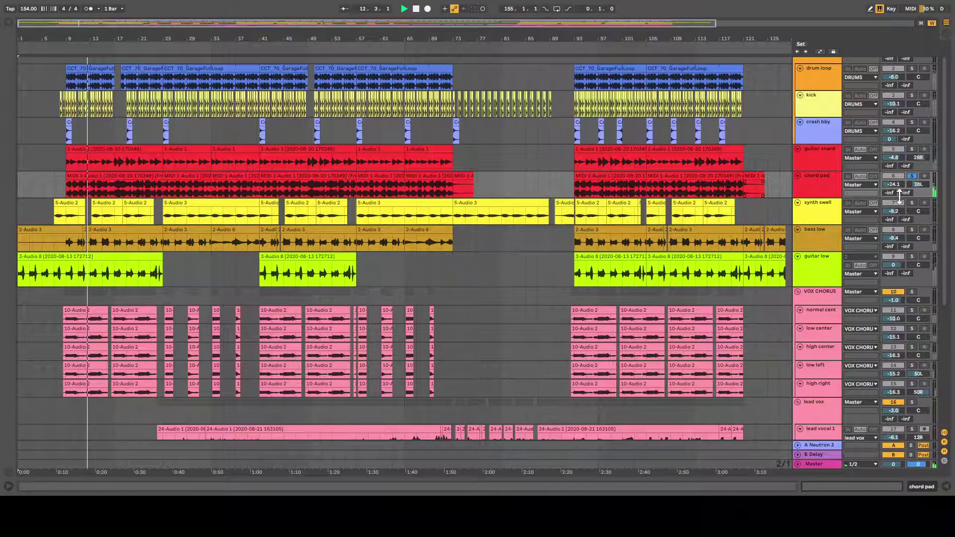
- Move the solo from the chord pad to the synth swell track and play it from around bar 15 and from bar 25
{"action": "left_click", "coordinate": [911, 176]}
{"action": "key", "text": "space"}
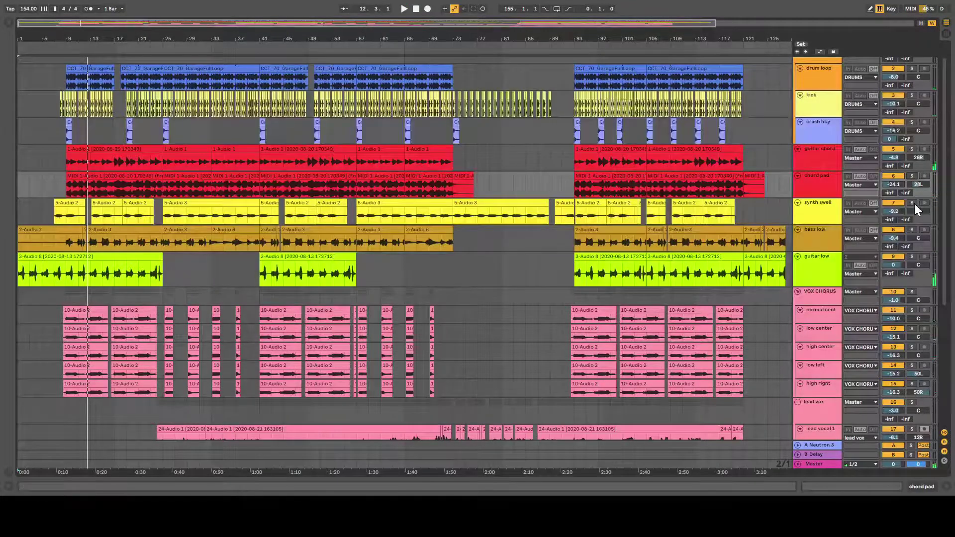
{"action": "left_click", "coordinate": [913, 204]}
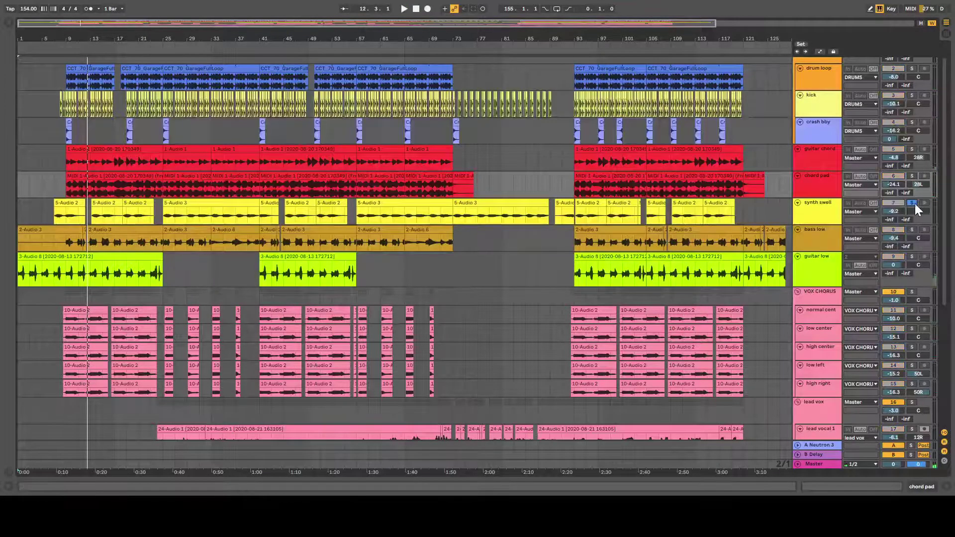
{"action": "left_click", "coordinate": [101, 46]}
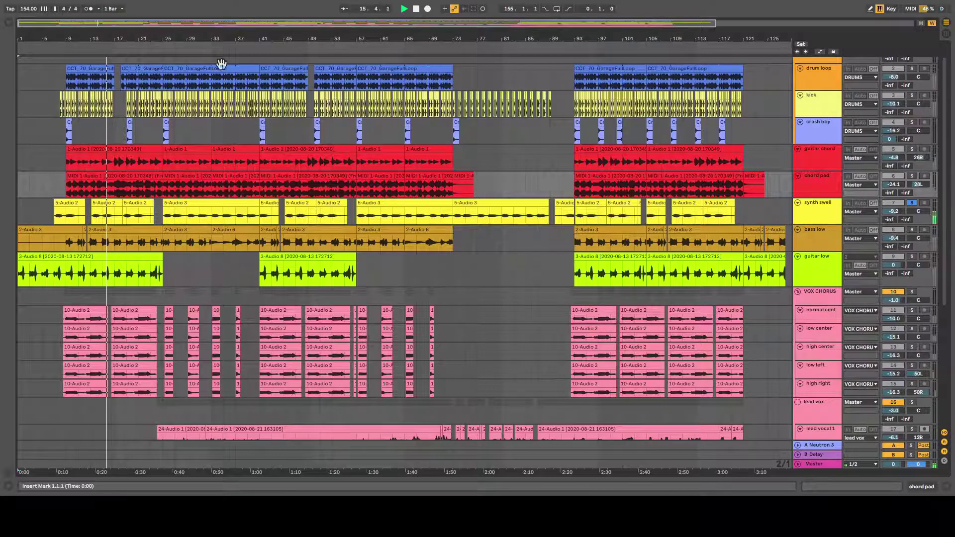
{"action": "left_click", "coordinate": [164, 48]}
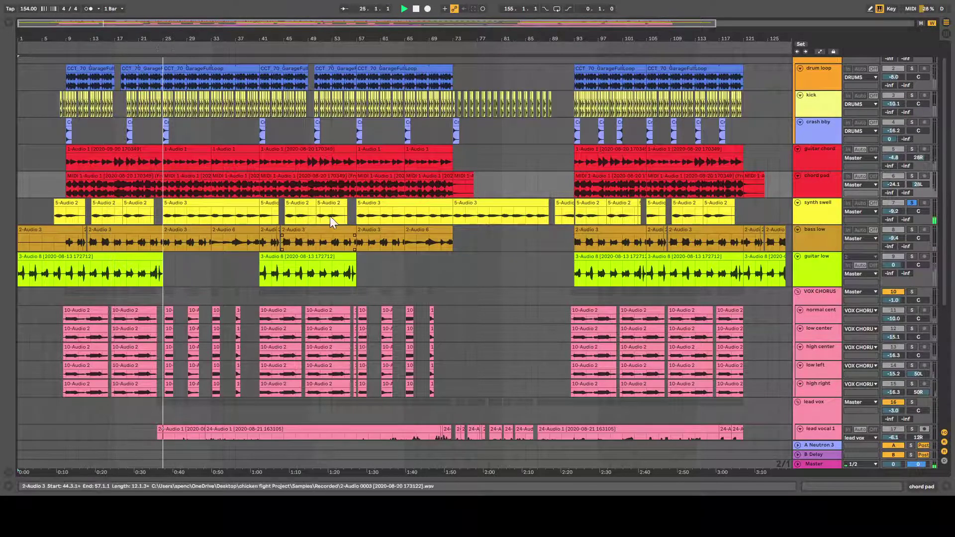
- Move the solo from the synth swell to the normal cent chorus vocal and play it from around bar 9
{"action": "key", "text": "space"}
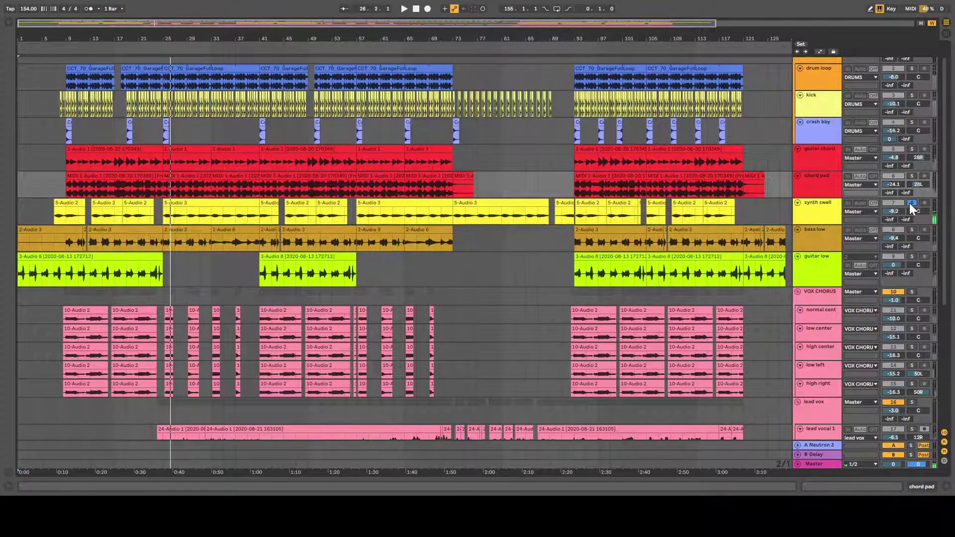
{"action": "left_click", "coordinate": [910, 203]}
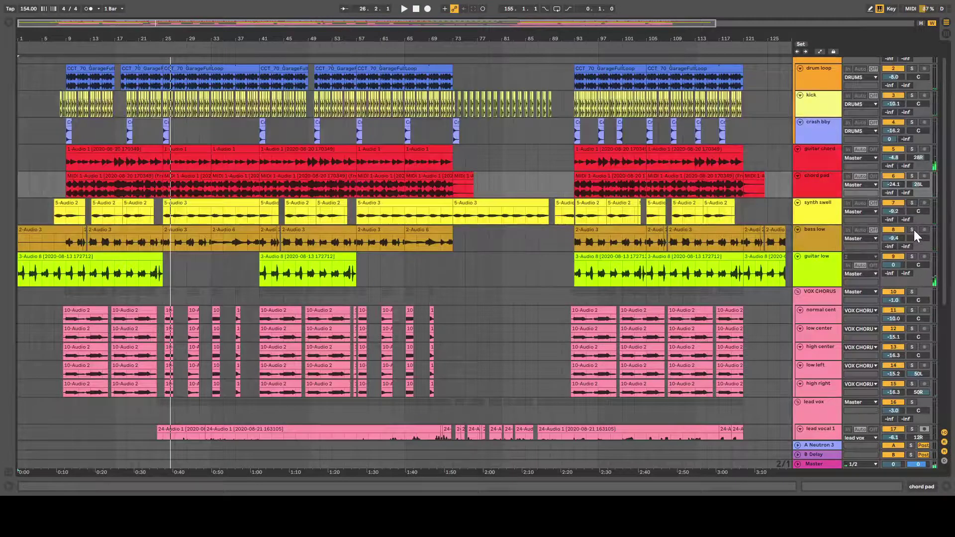
{"action": "scroll", "coordinate": [929, 228], "scroll_direction": "down", "scroll_amount": 1}
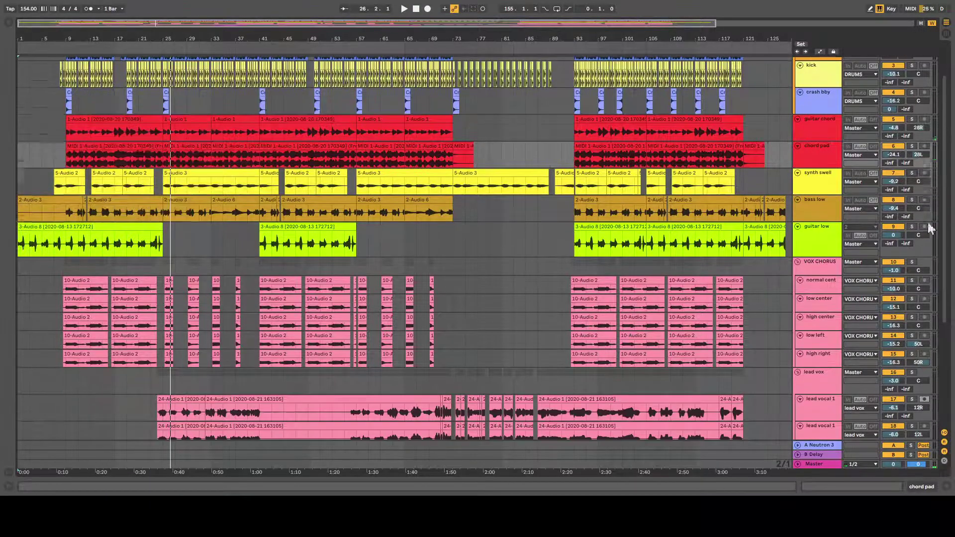
{"action": "scroll", "coordinate": [929, 228], "scroll_direction": "down", "scroll_amount": 2}
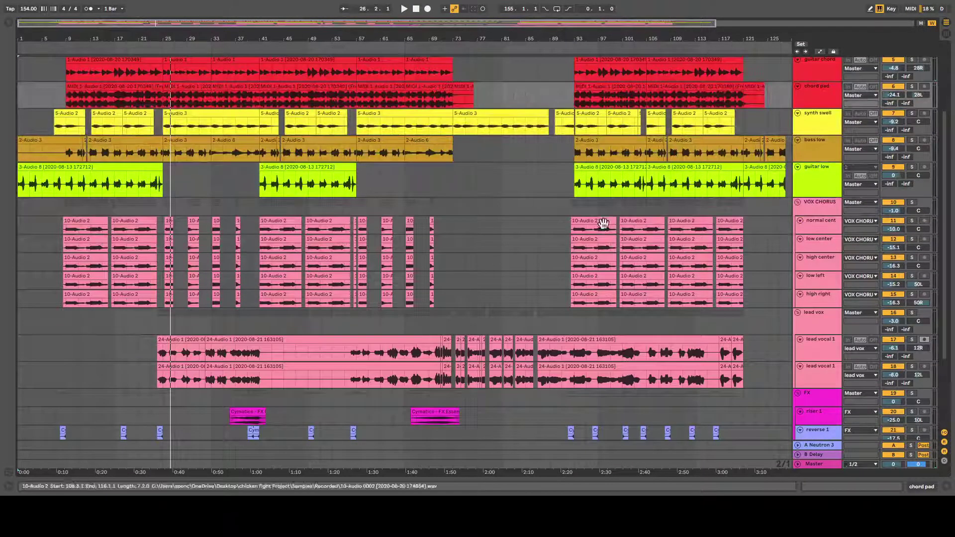
{"action": "left_click", "coordinate": [912, 222]}
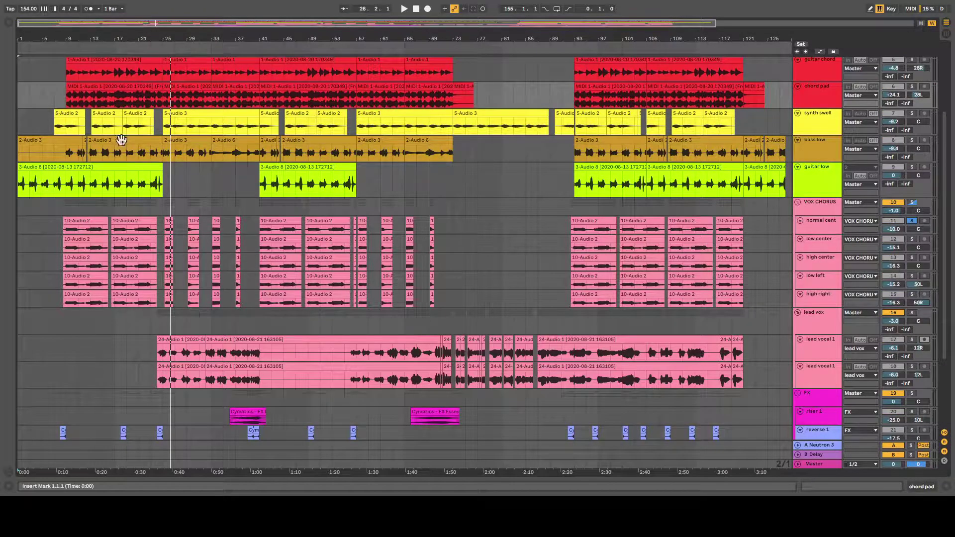
{"action": "left_click", "coordinate": [61, 51]}
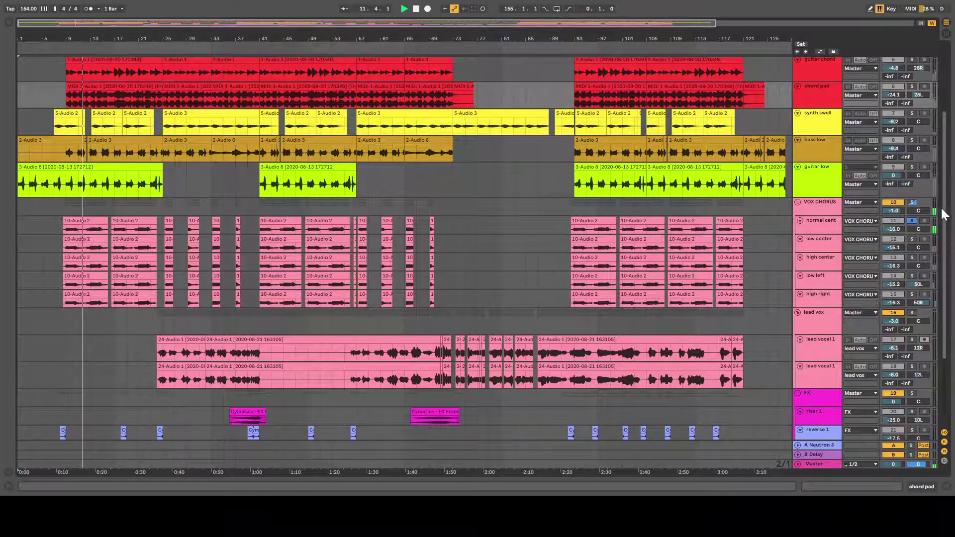
- Show the VOX CHORUS group's device chain, switch on its effect rack and replay the soloed vocal from around bar 9
{"action": "double_click", "coordinate": [838, 200]}
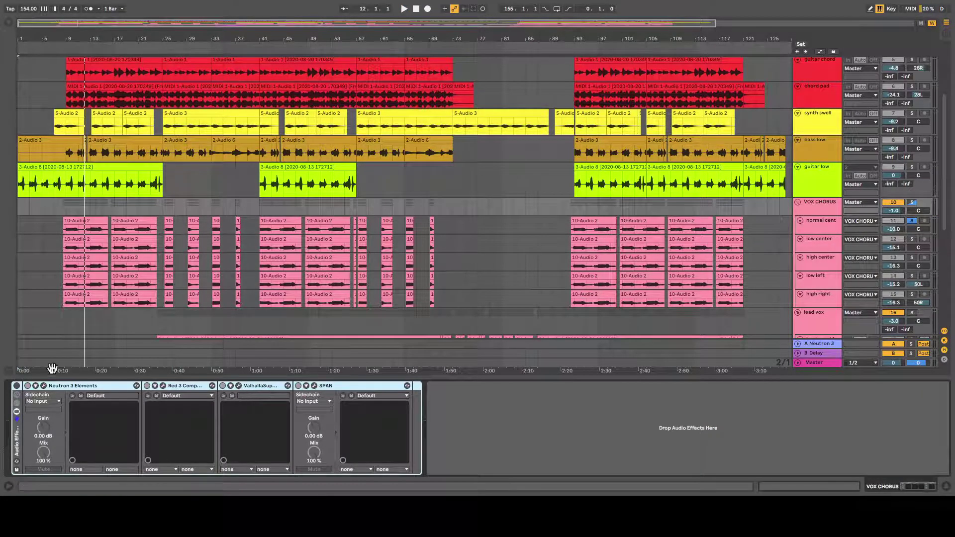
{"action": "left_click", "coordinate": [43, 386]}
{"action": "left_click", "coordinate": [16, 385]}
{"action": "left_click", "coordinate": [71, 55]}
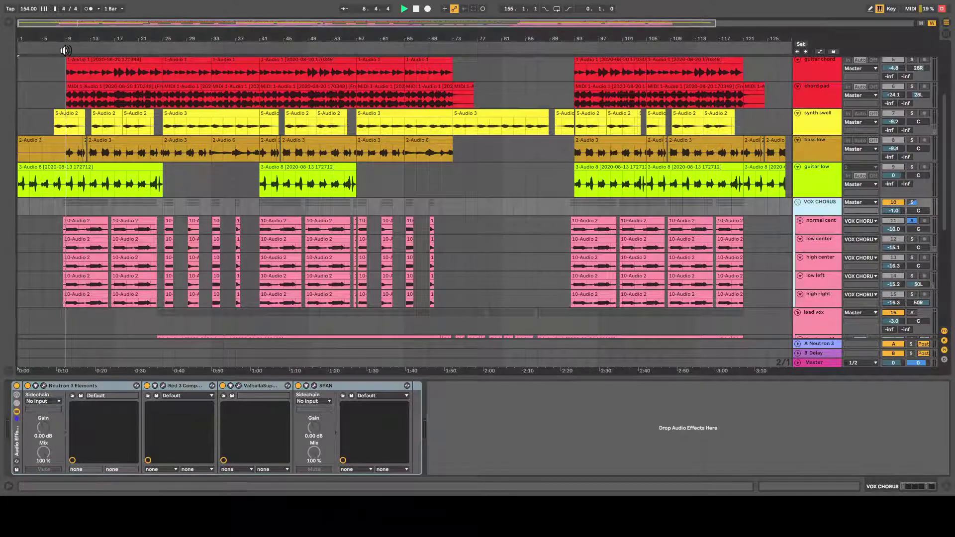
- Solo the low center, high center and low left chorus vocals in turn, playing them to compare the harmonies
{"action": "left_click", "coordinate": [913, 240]}
{"action": "key", "text": "space"}
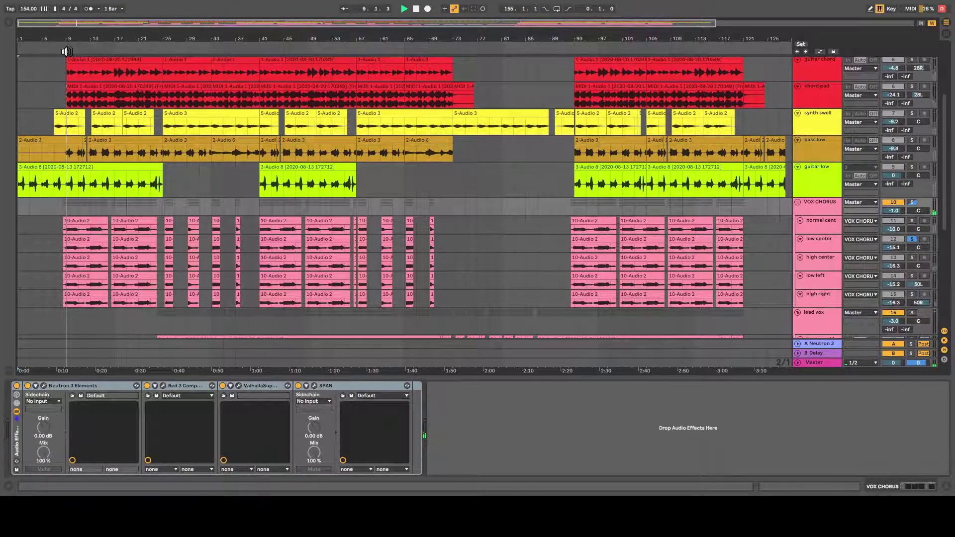
{"action": "left_click", "coordinate": [912, 256]}
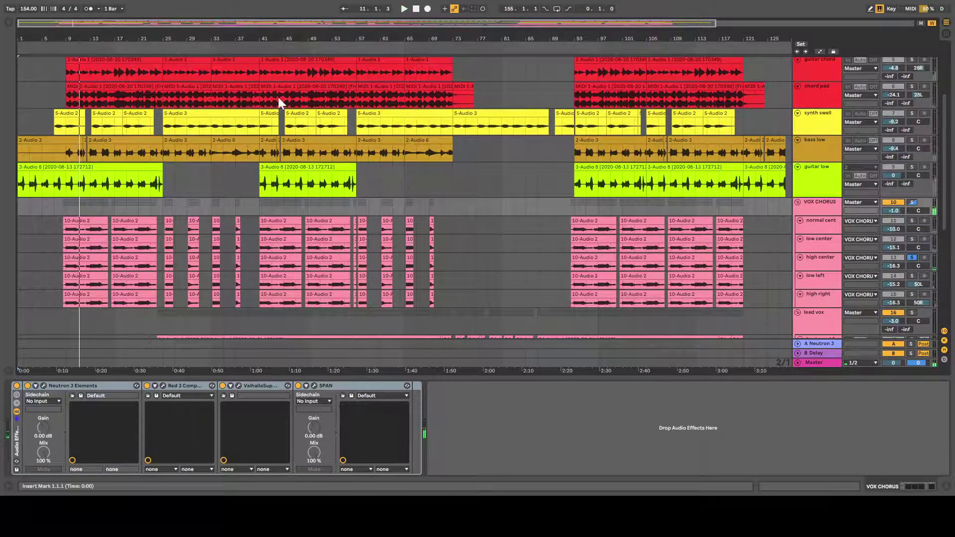
{"action": "left_click", "coordinate": [96, 47]}
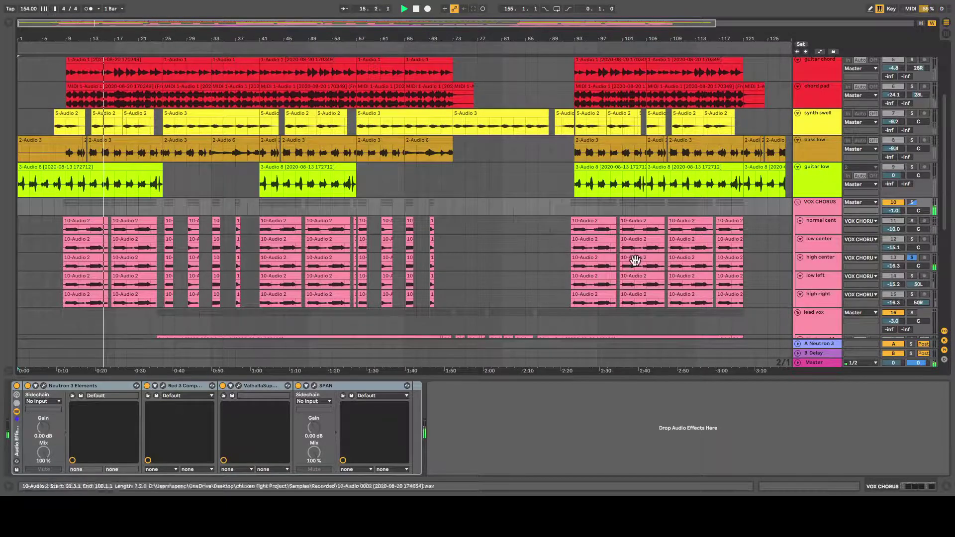
{"action": "left_click", "coordinate": [913, 275]}
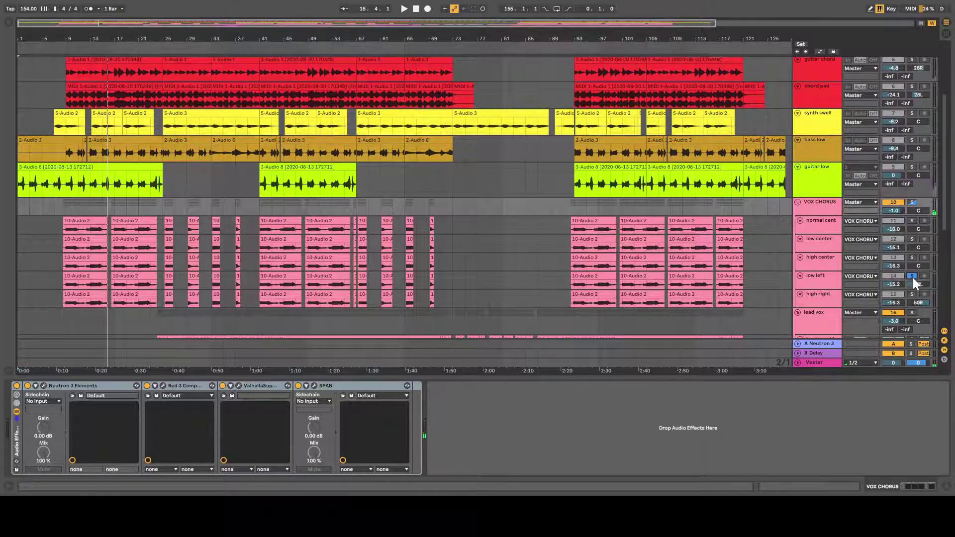
- Solo the whole VOX CHORUS group, play it from around bar 9 and hide the device chain
{"action": "left_click", "coordinate": [914, 204]}
{"action": "left_click", "coordinate": [65, 48]}
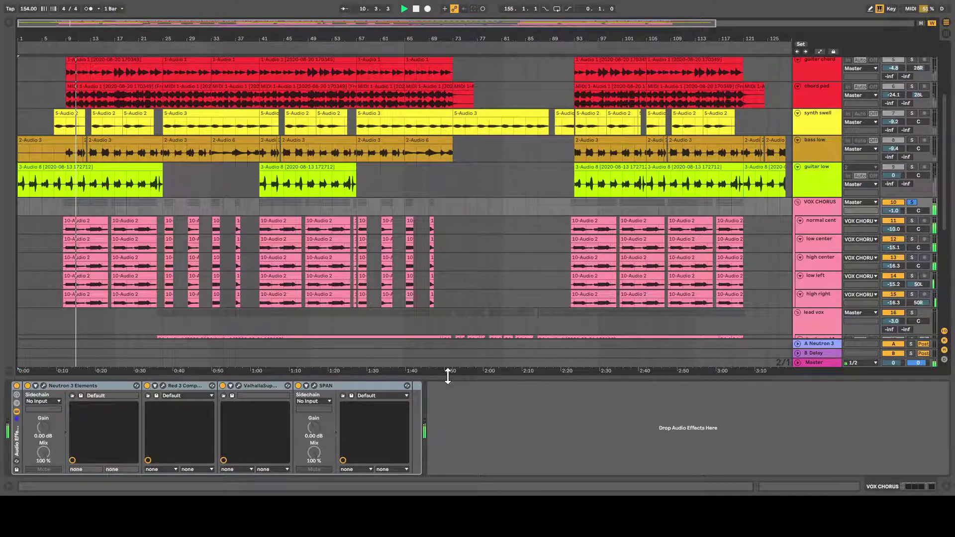
{"action": "left_click_drag", "start_coordinate": [448, 378], "coordinate": [453, 455]}
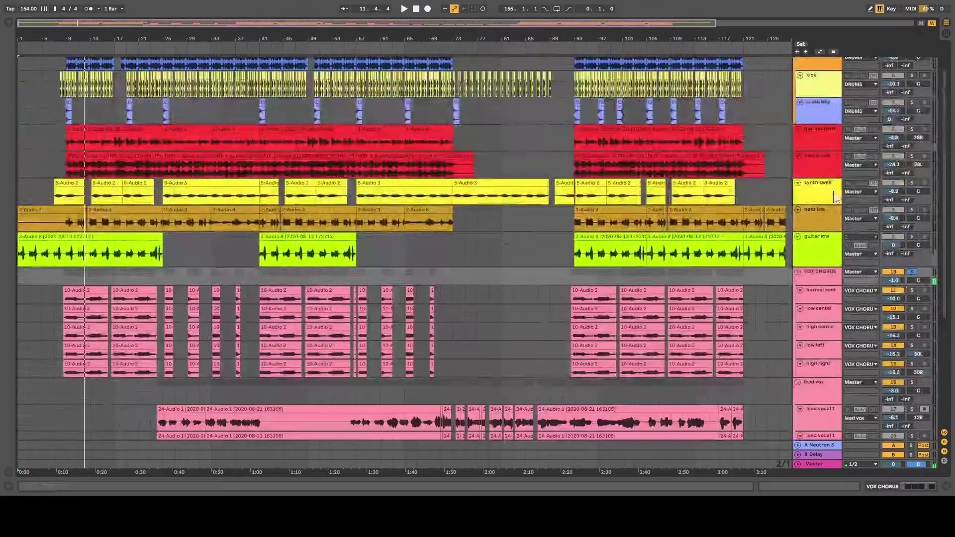
- Solo the bass low track, switch on its Neutron 3 Elements, play it from around bar 12 and hide the device chain
{"action": "left_click", "coordinate": [831, 209]}
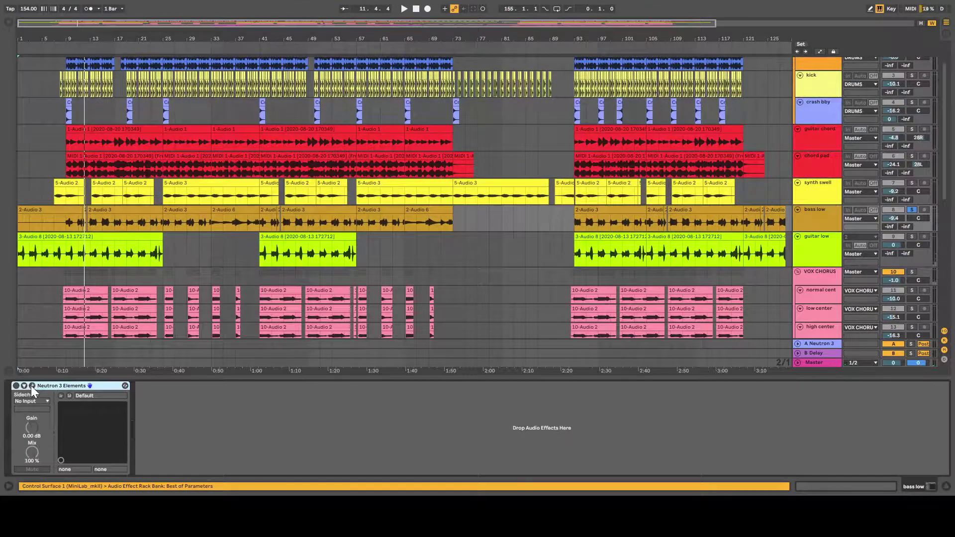
{"action": "left_click", "coordinate": [16, 387]}
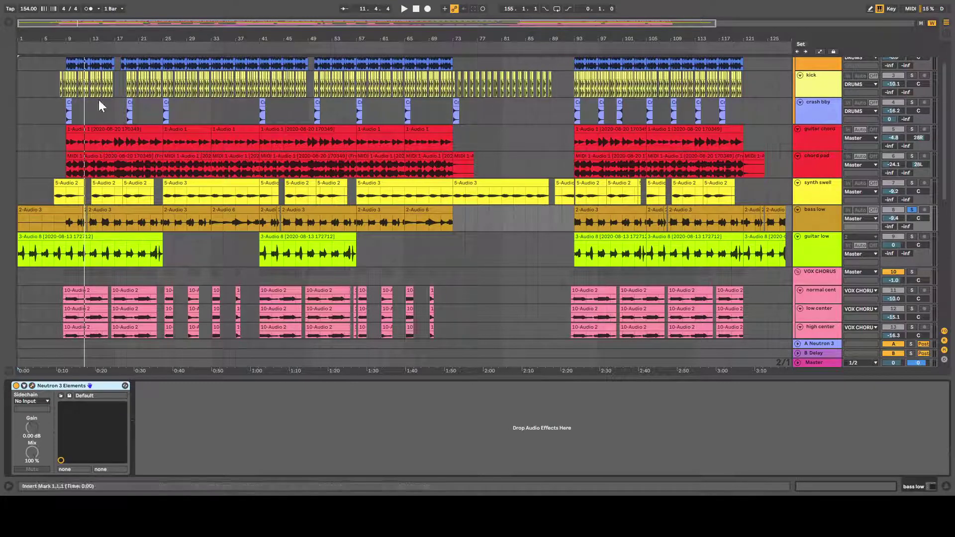
{"action": "left_click", "coordinate": [87, 51]}
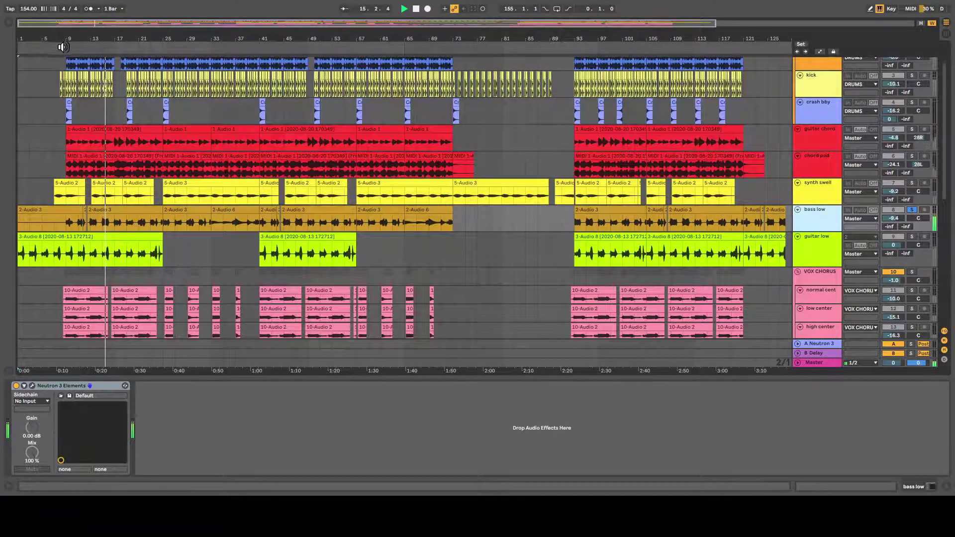
{"action": "left_click", "coordinate": [16, 386]}
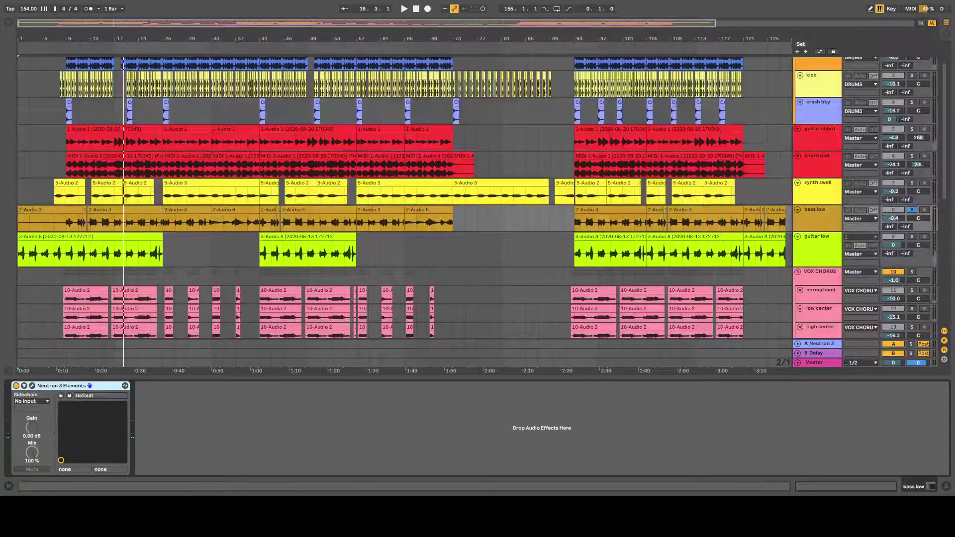
{"action": "left_click", "coordinate": [946, 487]}
- Solo the lead vox group, play it from around bar 32 with its effects off and show its device chain
{"action": "scroll", "coordinate": [753, 312], "scroll_direction": "down", "scroll_amount": 2}
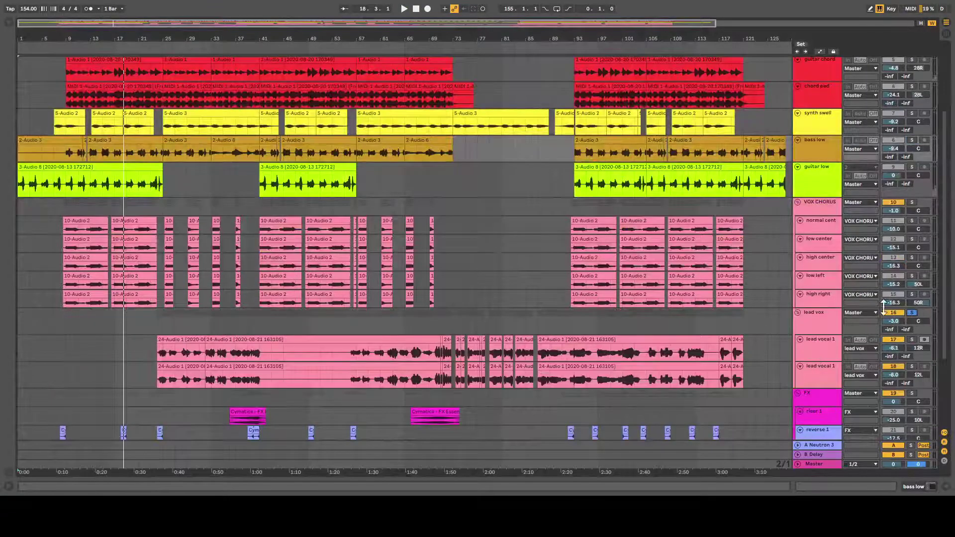
{"action": "left_click", "coordinate": [211, 46]}
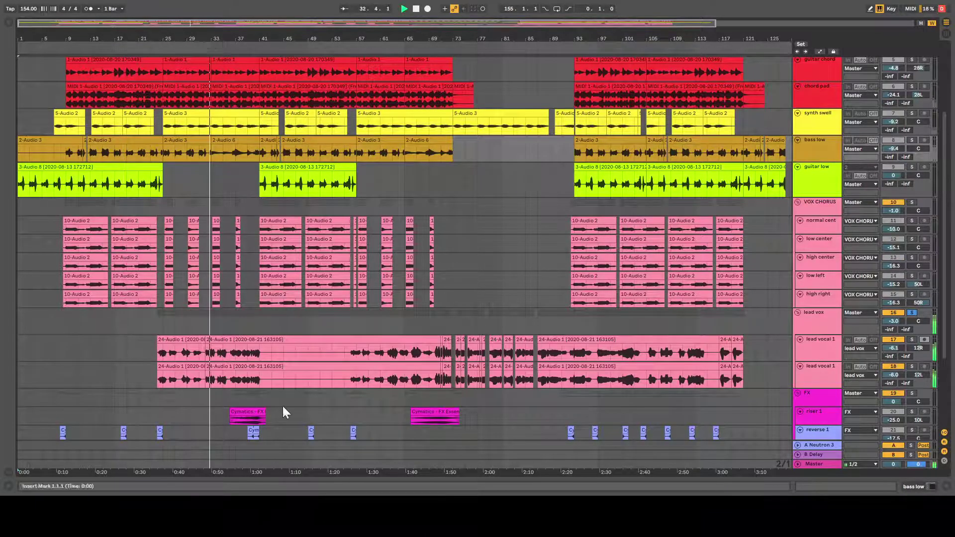
{"action": "double_click", "coordinate": [825, 323]}
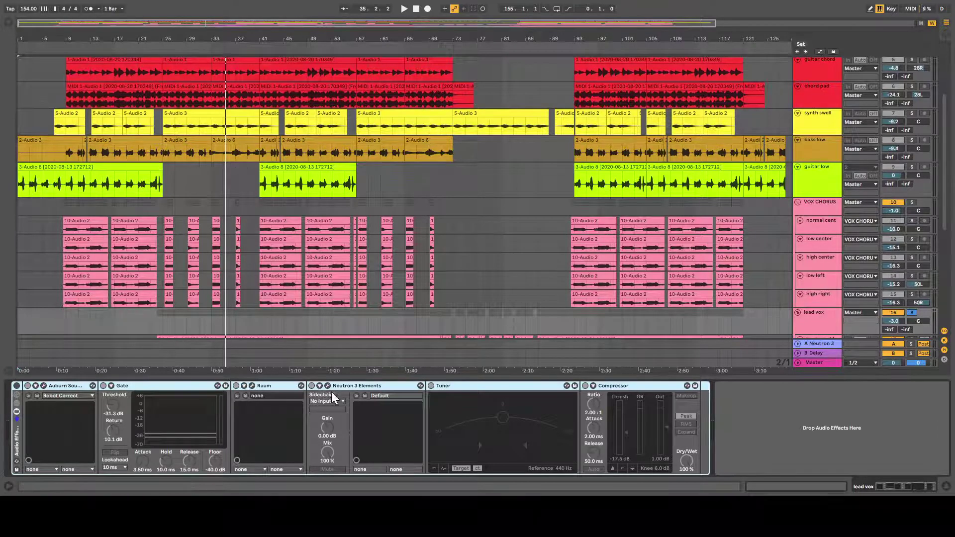
- Switch on the lead vox effect rack, replay the group from around bars 41 and 25, and remove its solo
{"action": "left_click", "coordinate": [17, 386]}
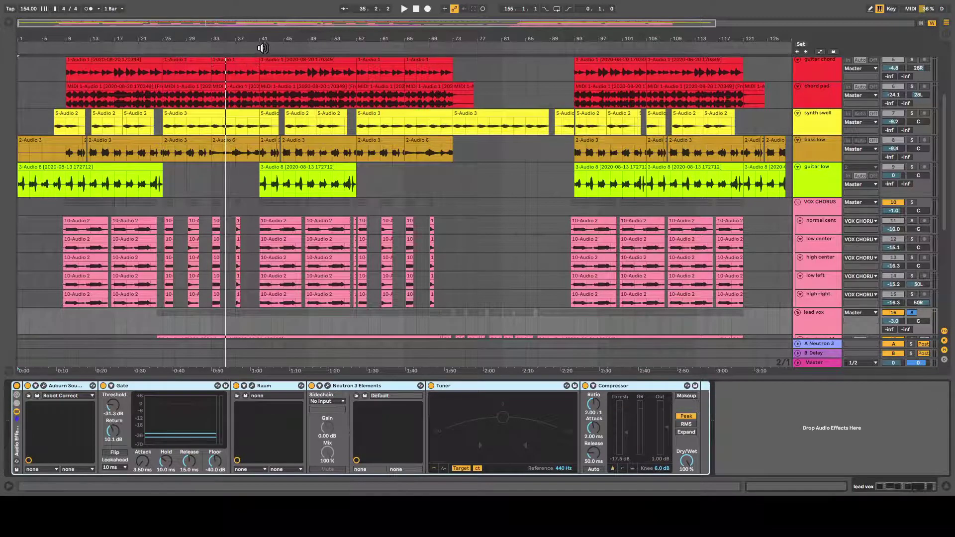
{"action": "left_click", "coordinate": [256, 49]}
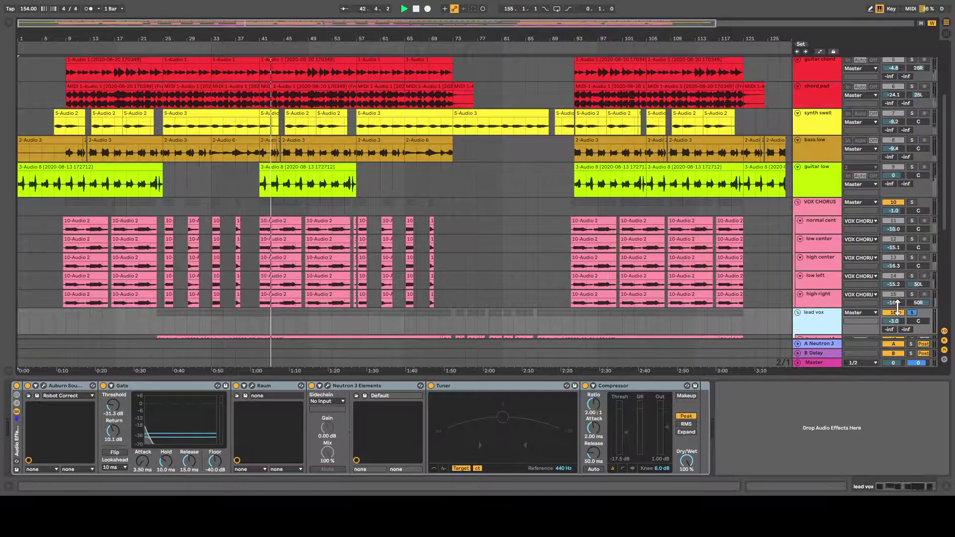
{"action": "scroll", "coordinate": [251, 158], "scroll_direction": "down", "scroll_amount": 4}
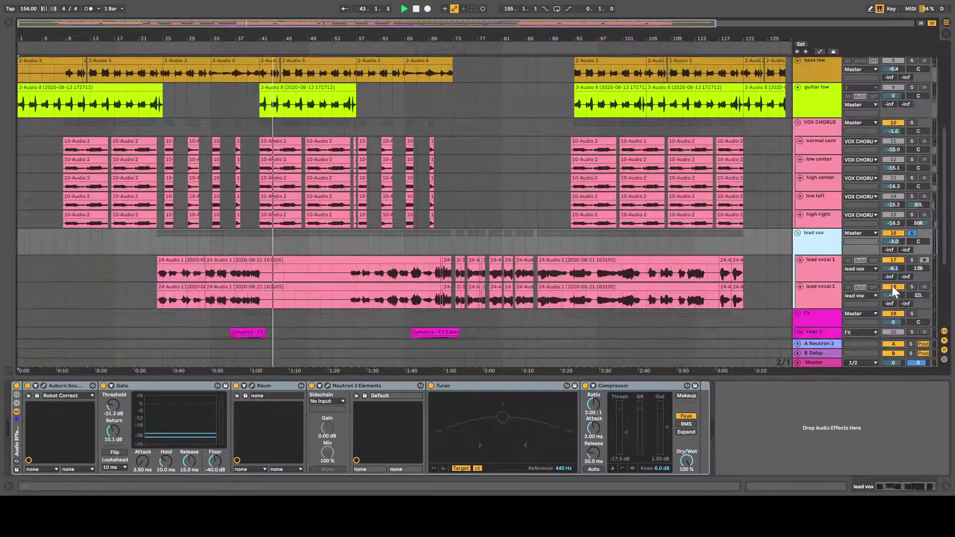
{"action": "left_click", "coordinate": [160, 44]}
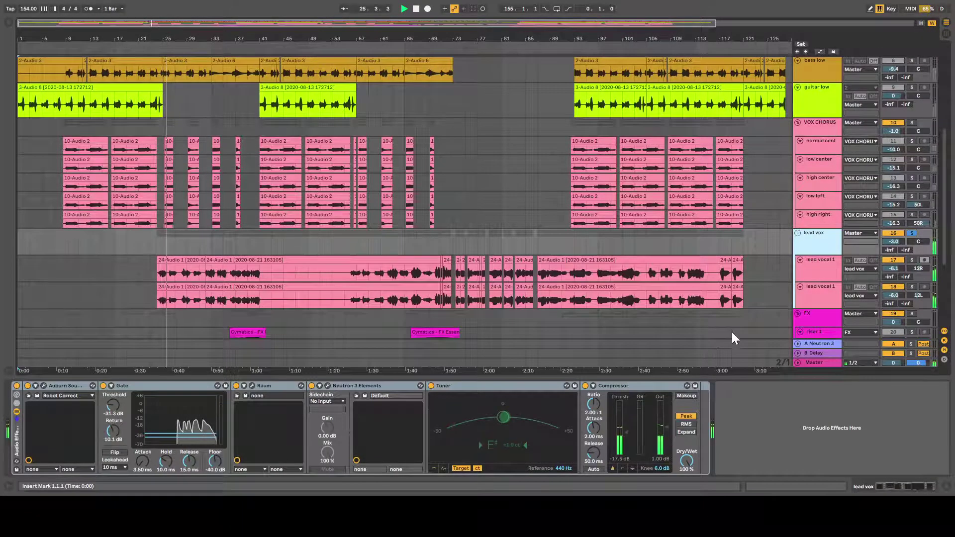
{"action": "left_click", "coordinate": [912, 234]}
{"action": "key", "text": "space"}
- Fold the FX and lead vox groups in the arrangement
{"action": "scroll", "coordinate": [891, 259], "scroll_direction": "down", "scroll_amount": 6}
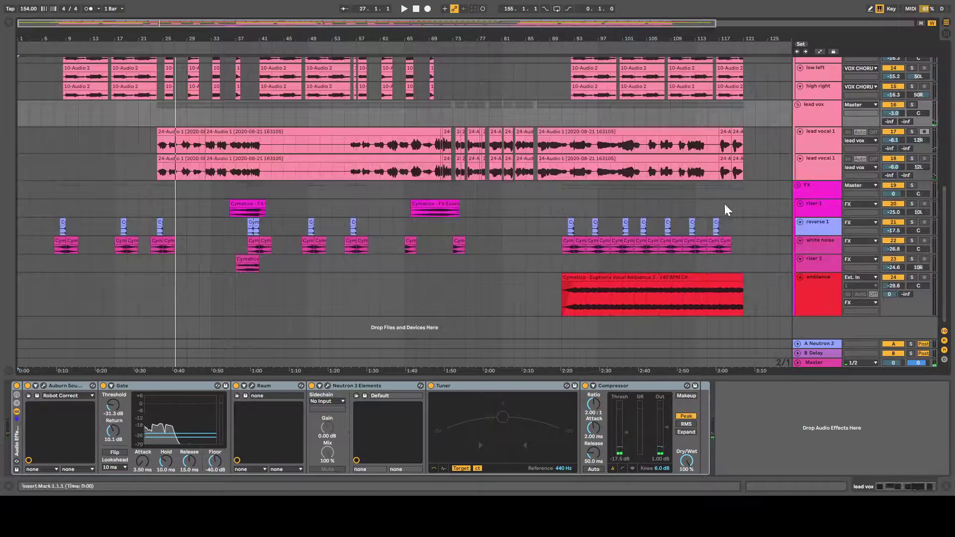
{"action": "left_click", "coordinate": [798, 185]}
{"action": "left_click", "coordinate": [798, 174]}
{"action": "left_click", "coordinate": [798, 114]}
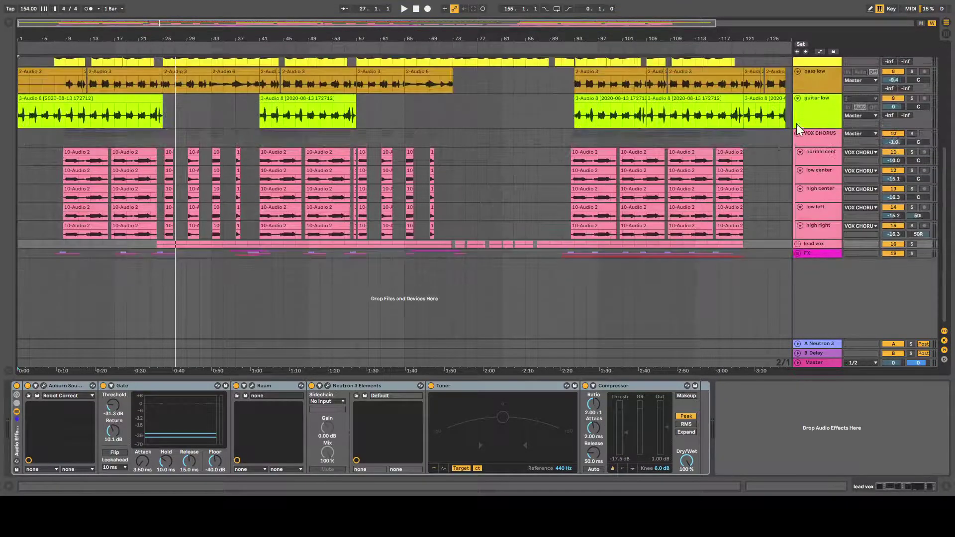
{"action": "left_click", "coordinate": [798, 205]}
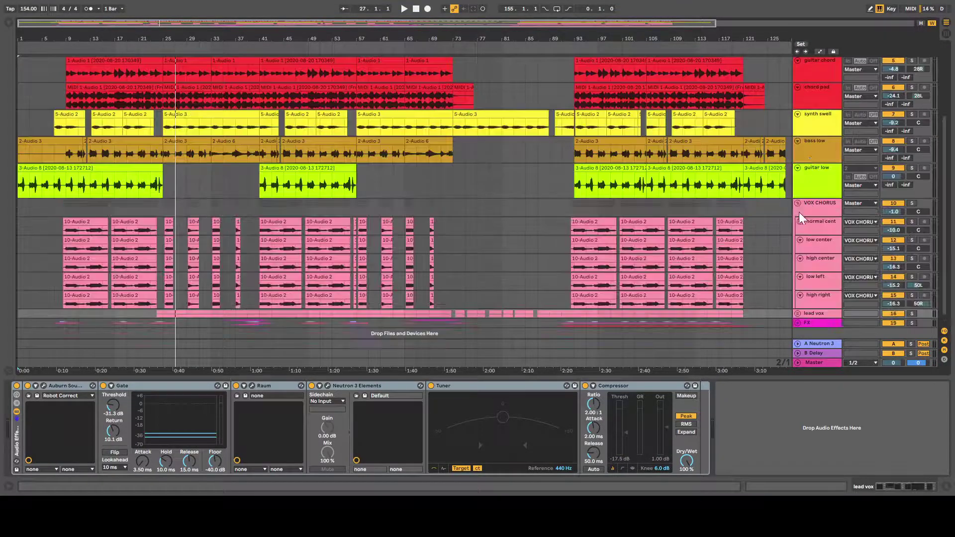
- Unfold the lead vox group and return the playback position to the start of the song
{"action": "scroll", "coordinate": [802, 234], "scroll_direction": "down", "scroll_amount": 1}
{"action": "left_click", "coordinate": [798, 302]}
{"action": "scroll", "coordinate": [802, 314], "scroll_direction": "down", "scroll_amount": 3}
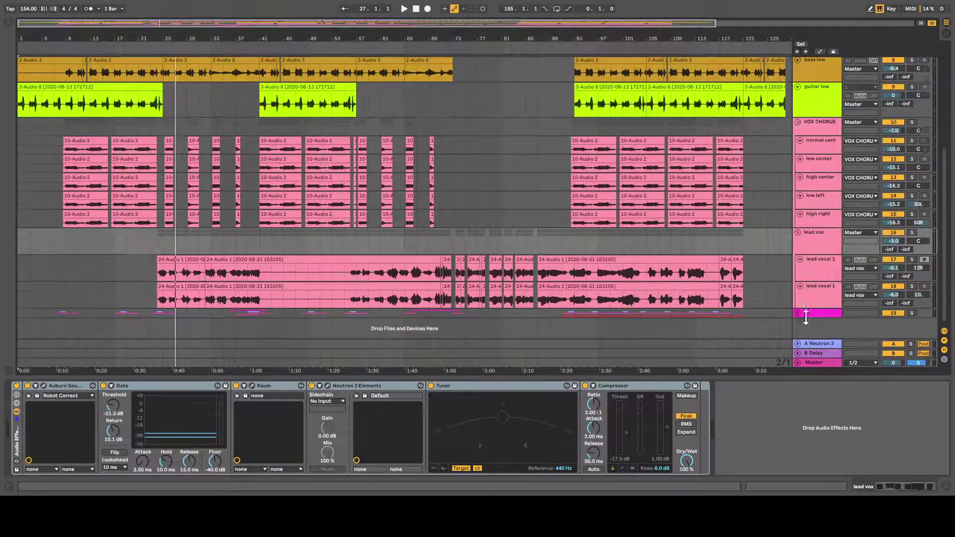
{"action": "scroll", "coordinate": [801, 308], "scroll_direction": "up", "scroll_amount": 8}
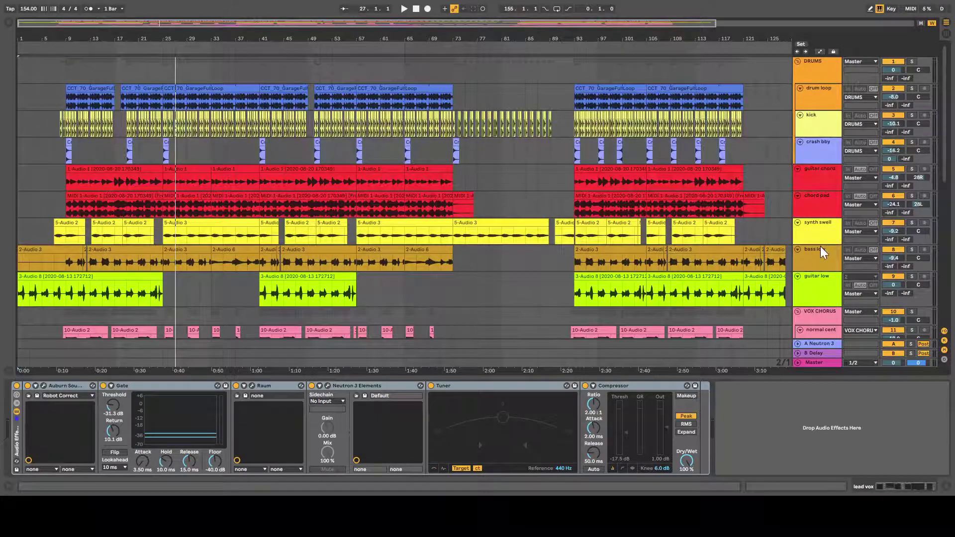
{"action": "left_click", "coordinate": [417, 8]}
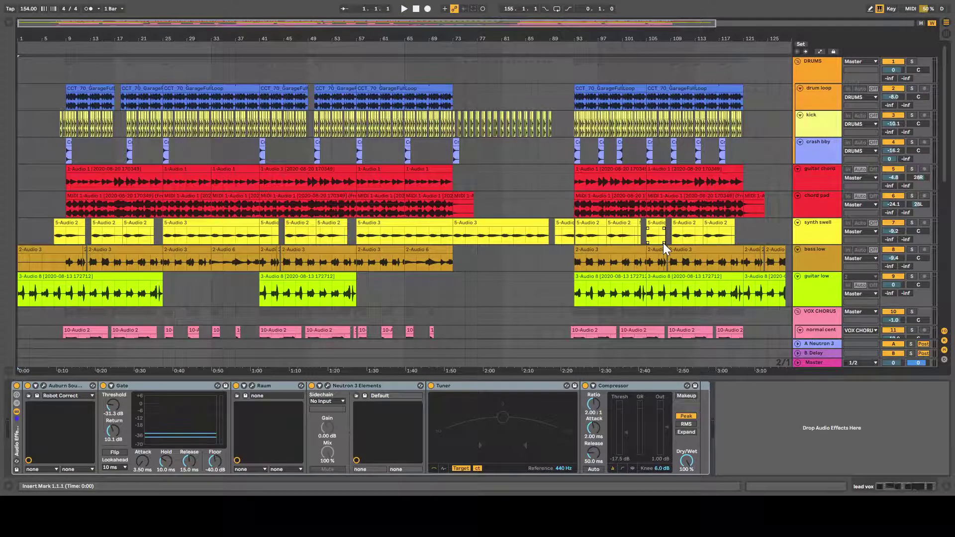